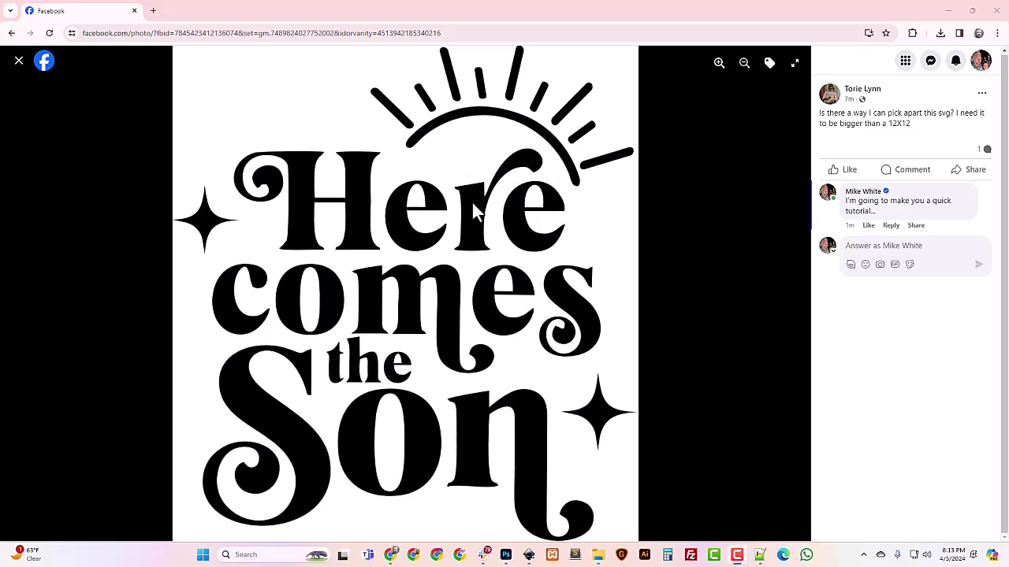
Step: Start a new Inkscape document, import the 'Here comes the Son' JPEG and zoom out
click(527, 550)
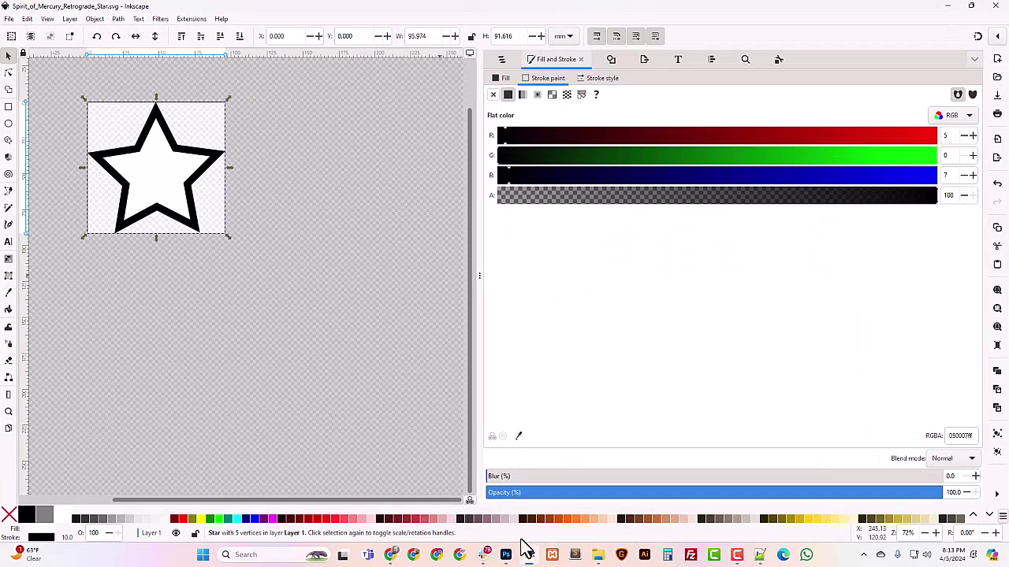
click(9, 18)
click(18, 41)
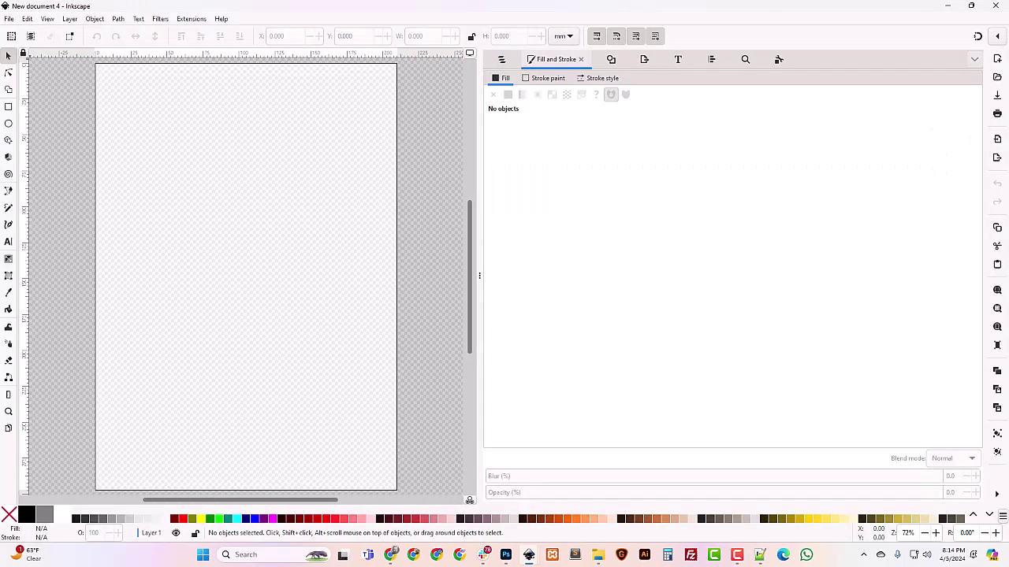
drag(50, 371, 230, 327)
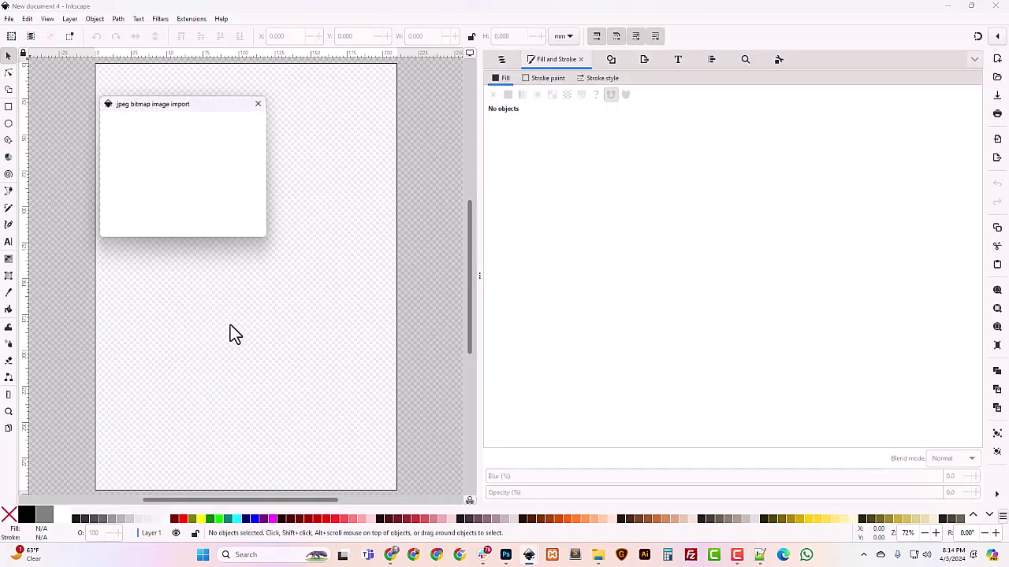
click(241, 228)
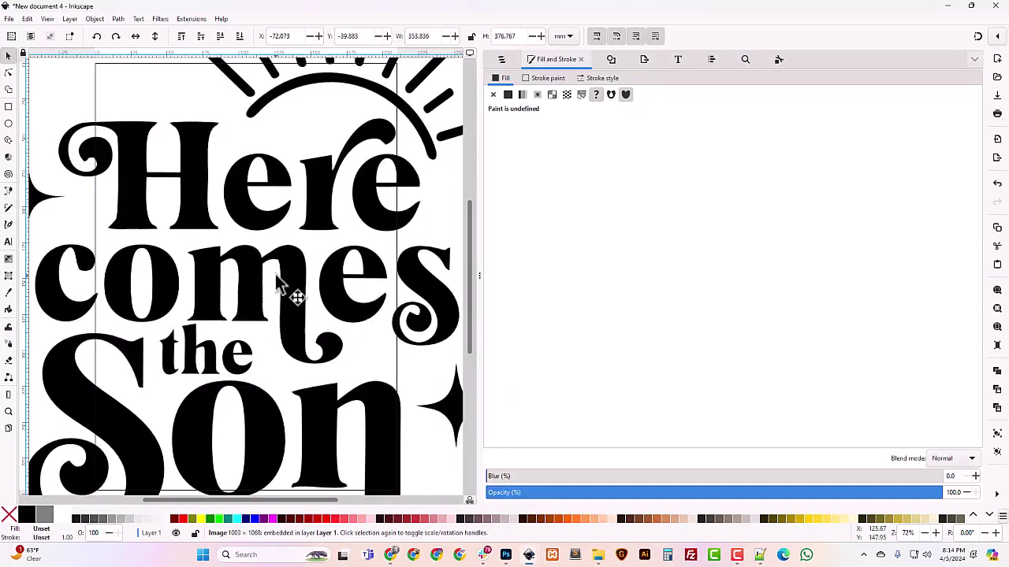
key(minus)
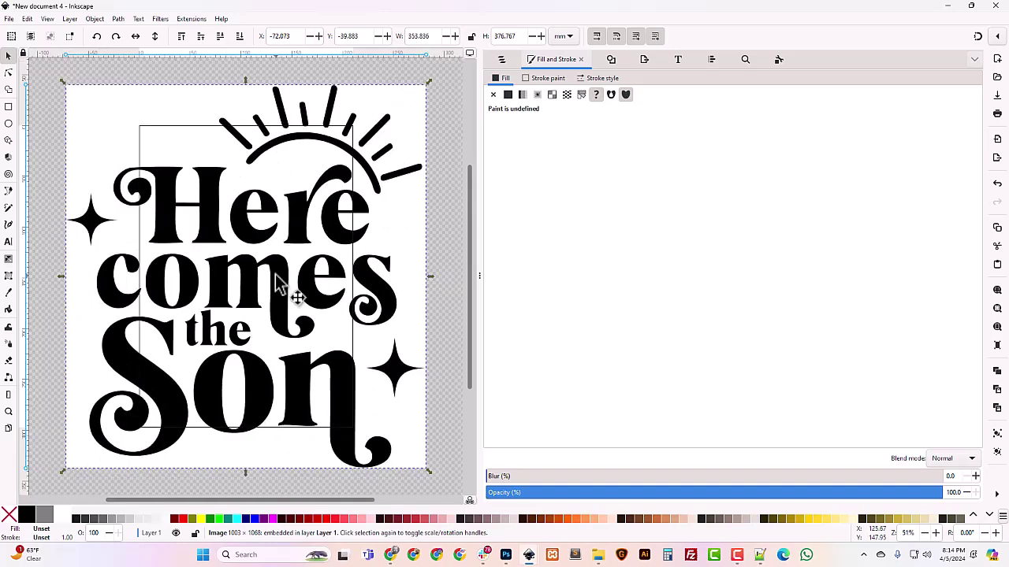
Step: Trace the image with Trace Bitmap, Single scan Brightness cutoff, into a black path
click(213, 190)
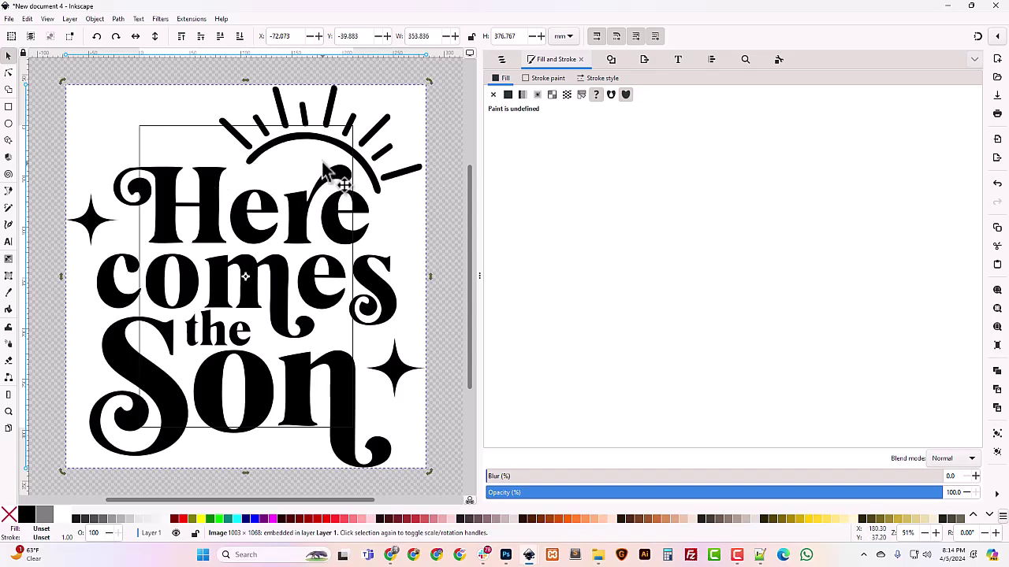
click(611, 60)
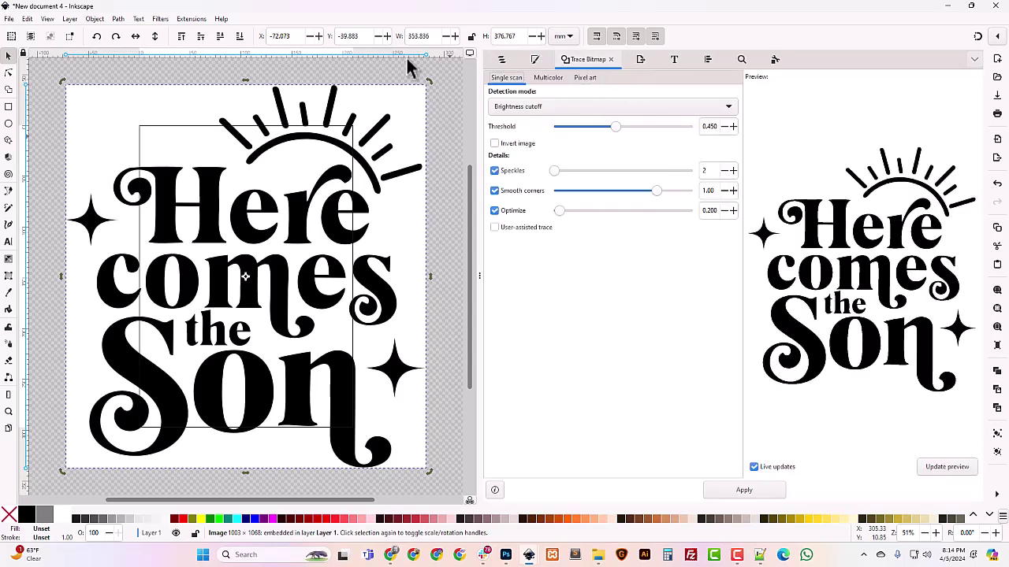
click(97, 21)
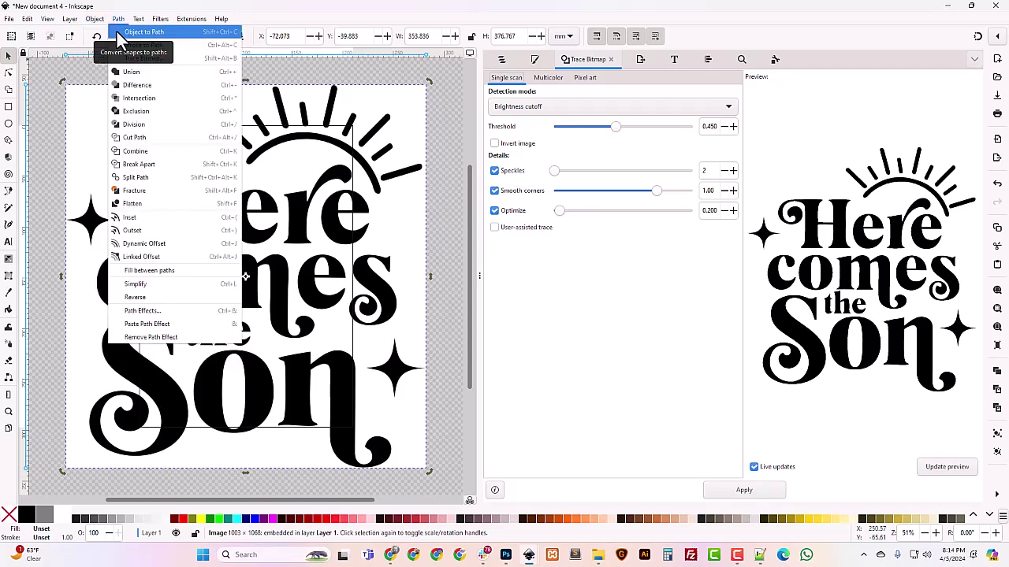
click(680, 328)
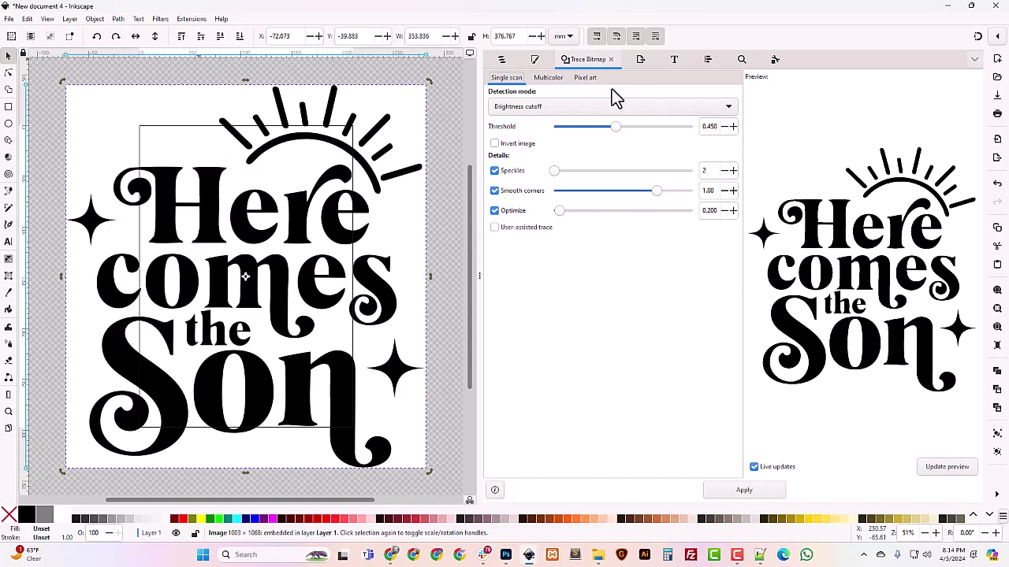
drag(478, 189, 573, 195)
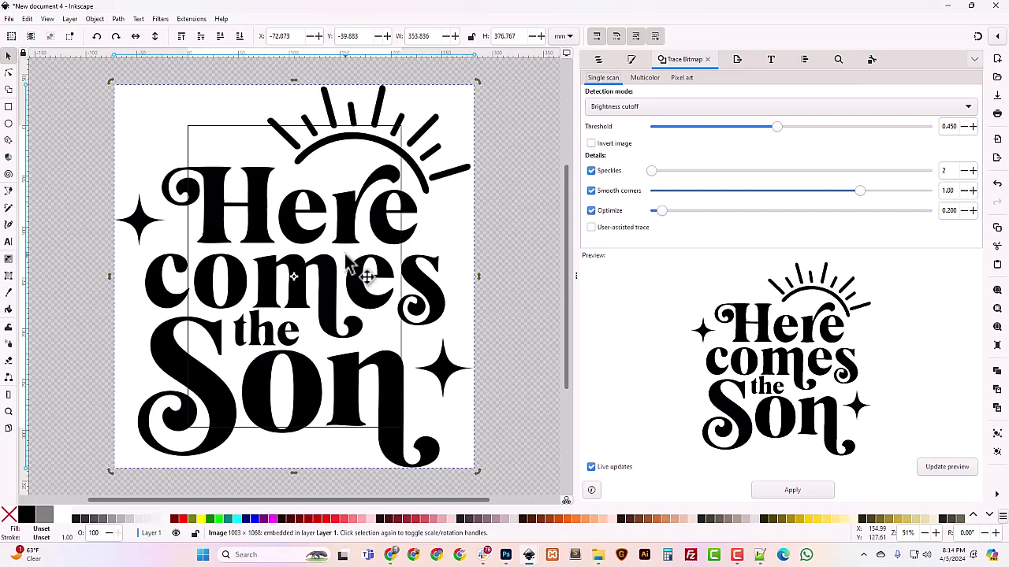
click(794, 489)
click(597, 60)
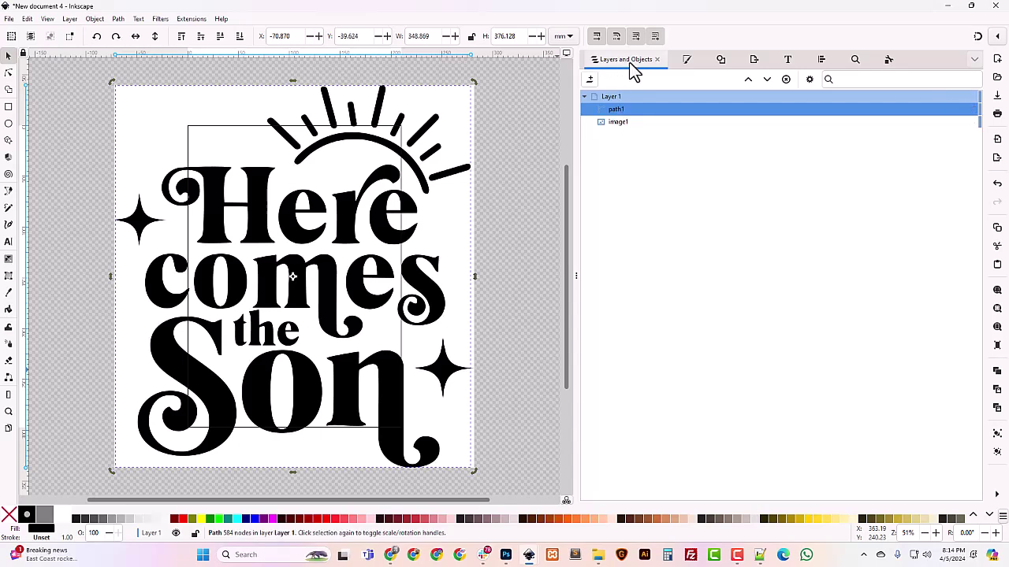
Step: Delete image1 from the Layers and Objects list
click(94, 19)
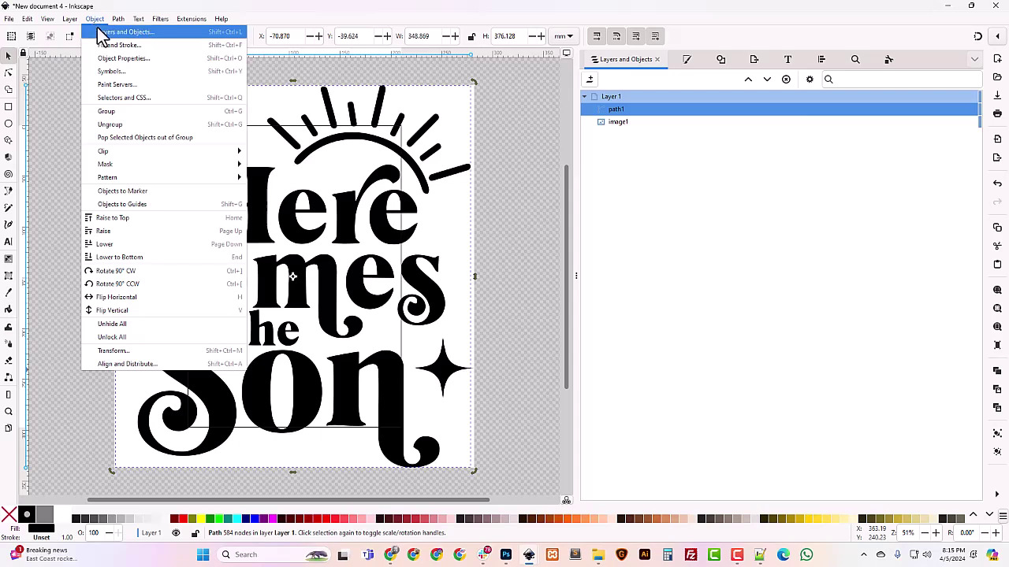
click(666, 215)
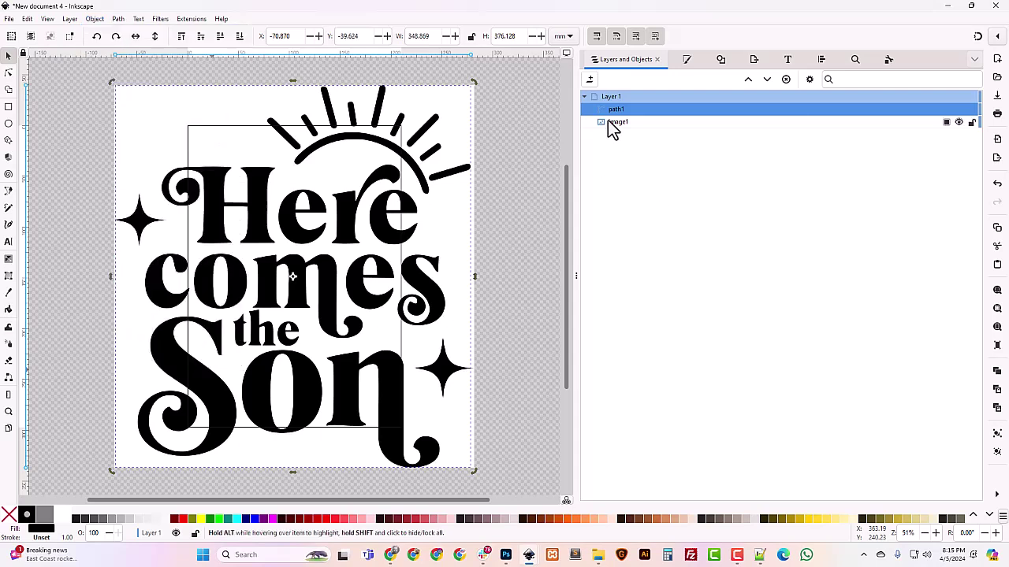
click(609, 121)
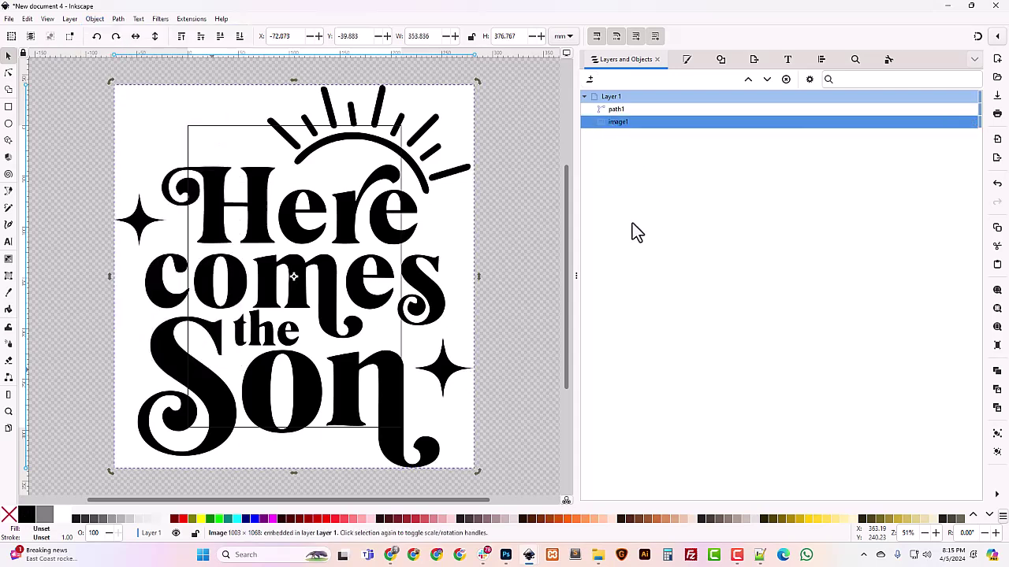
key(Delete)
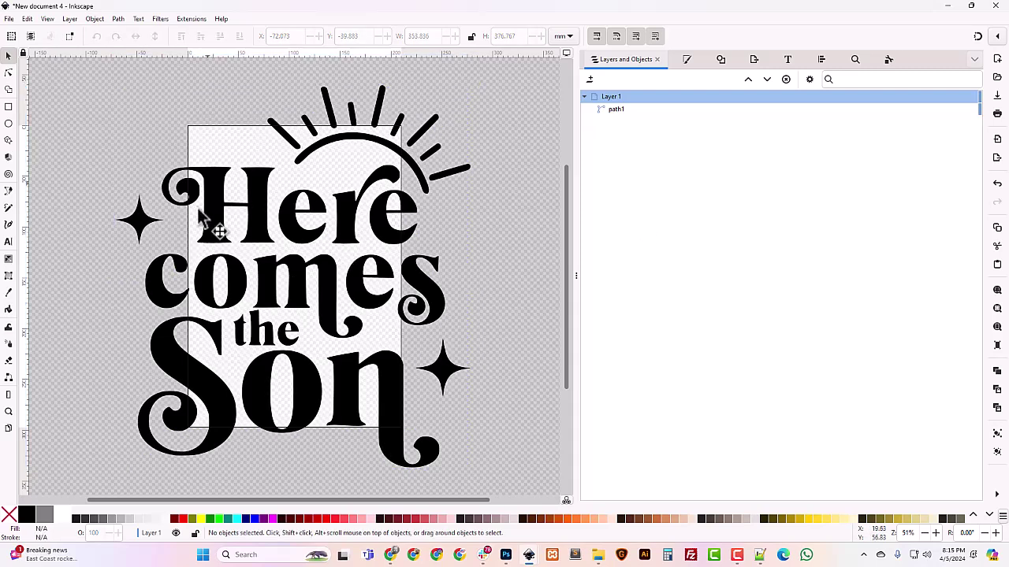
Step: Select path1 with the Node tool and zoom in around the letter H
click(260, 225)
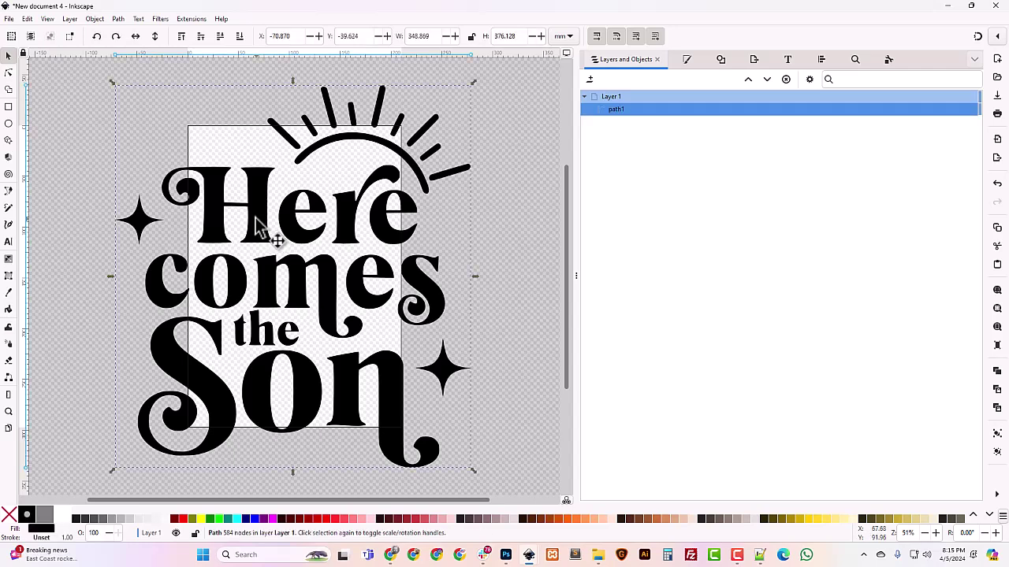
click(8, 72)
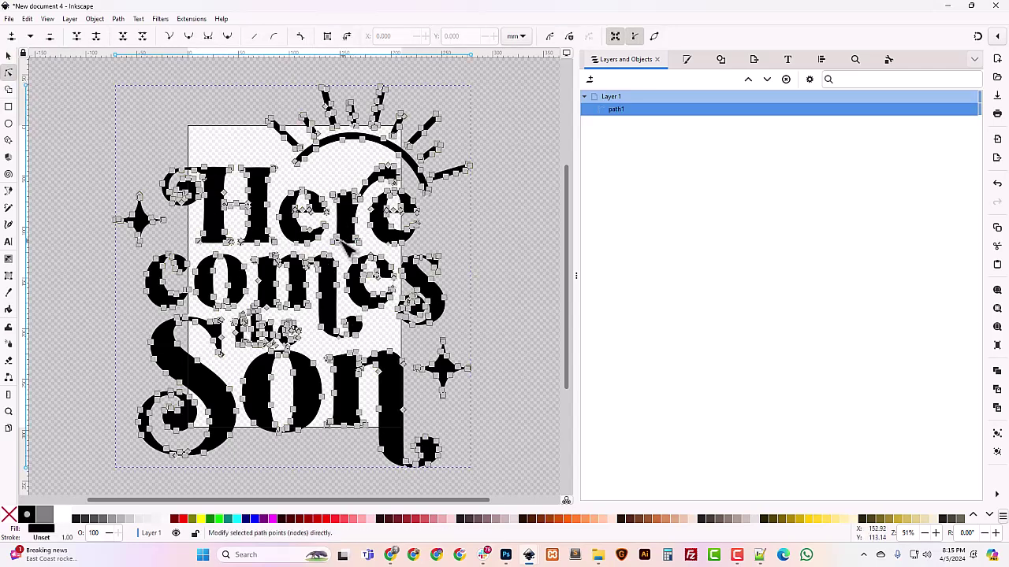
click(9, 55)
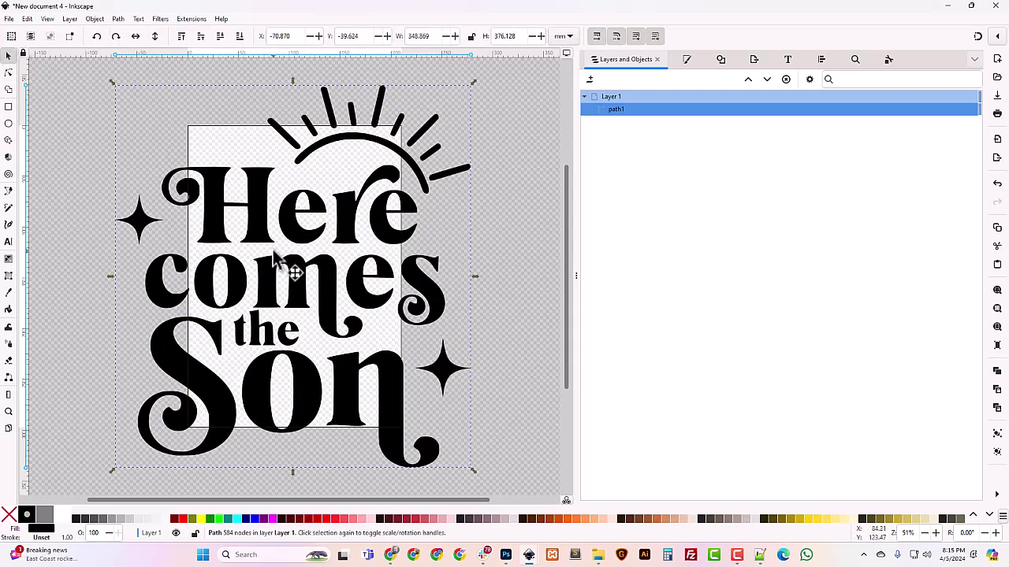
click(9, 72)
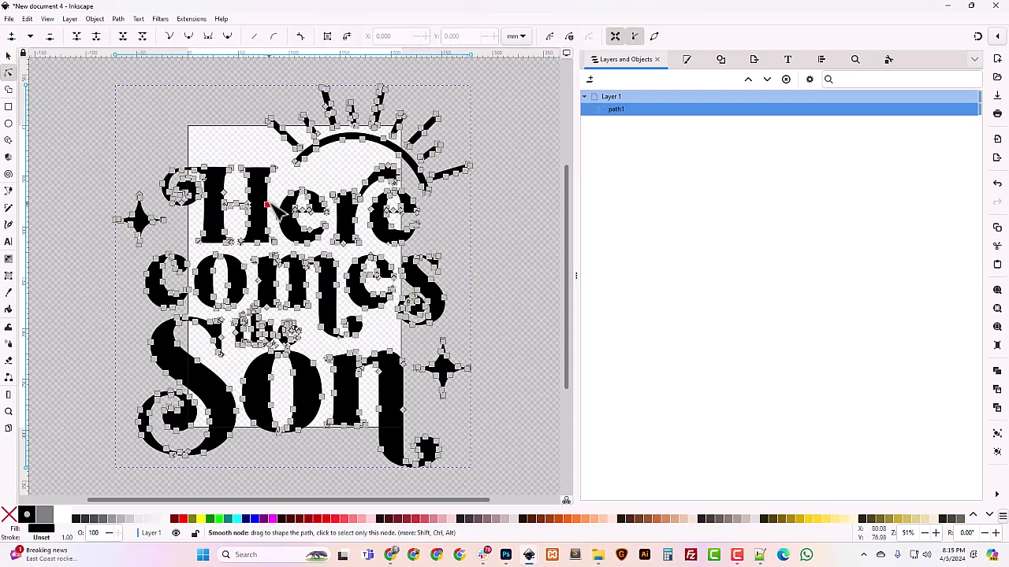
scroll(299, 268, up, 3)
scroll(302, 272, down, 2)
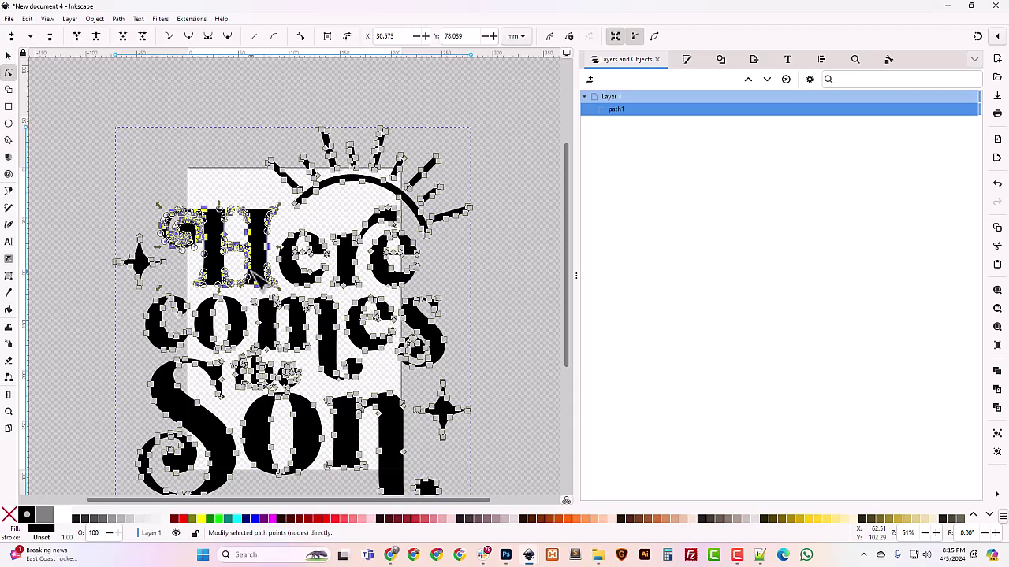
scroll(252, 272, up, 1)
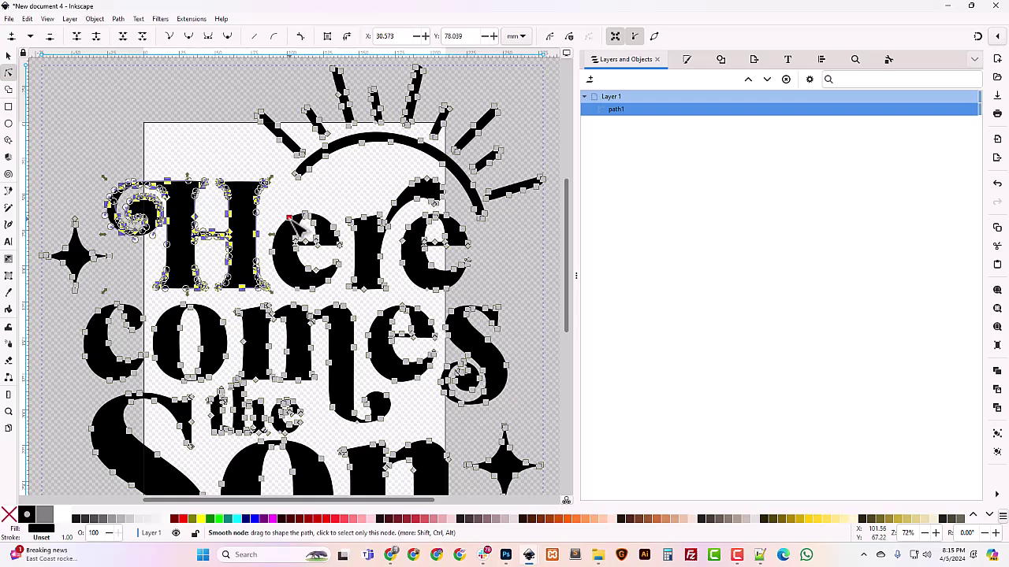
Step: Shift-select the nodes of the 'Here' lettering and remove them from path1
scroll(290, 219, up, 1)
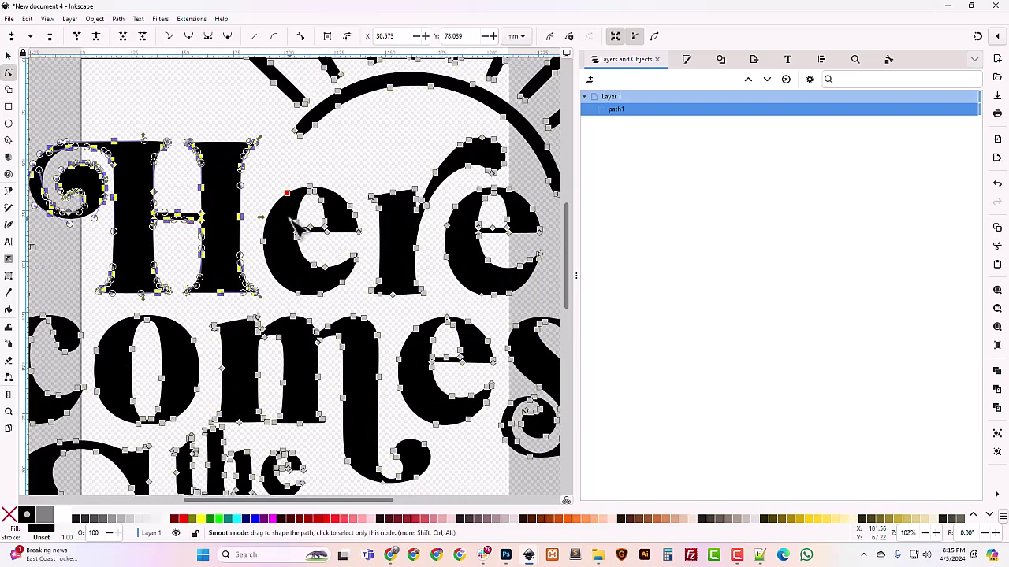
scroll(293, 223, down, 1)
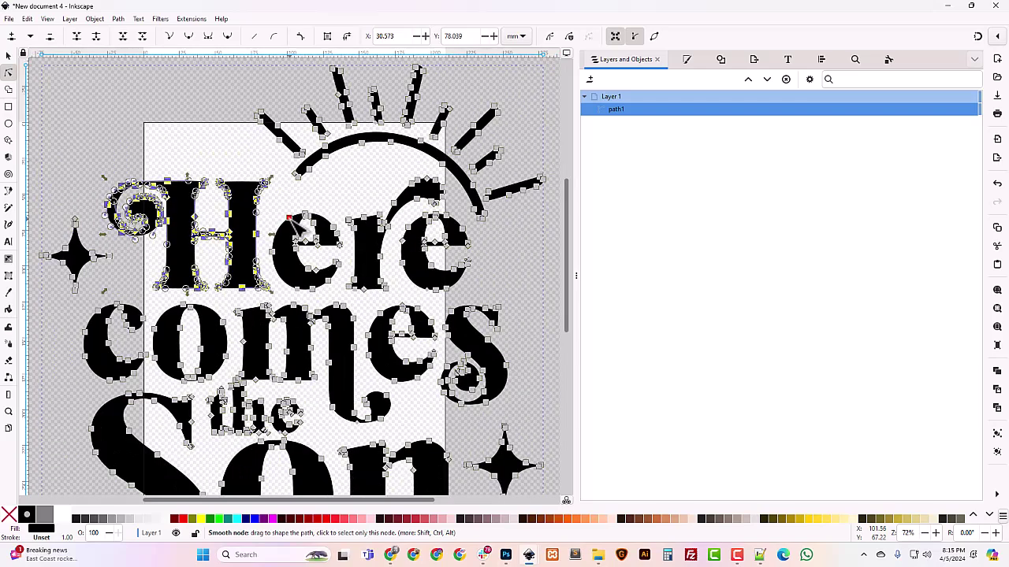
scroll(293, 223, up, 1)
scroll(293, 223, down, 1)
key(shift)
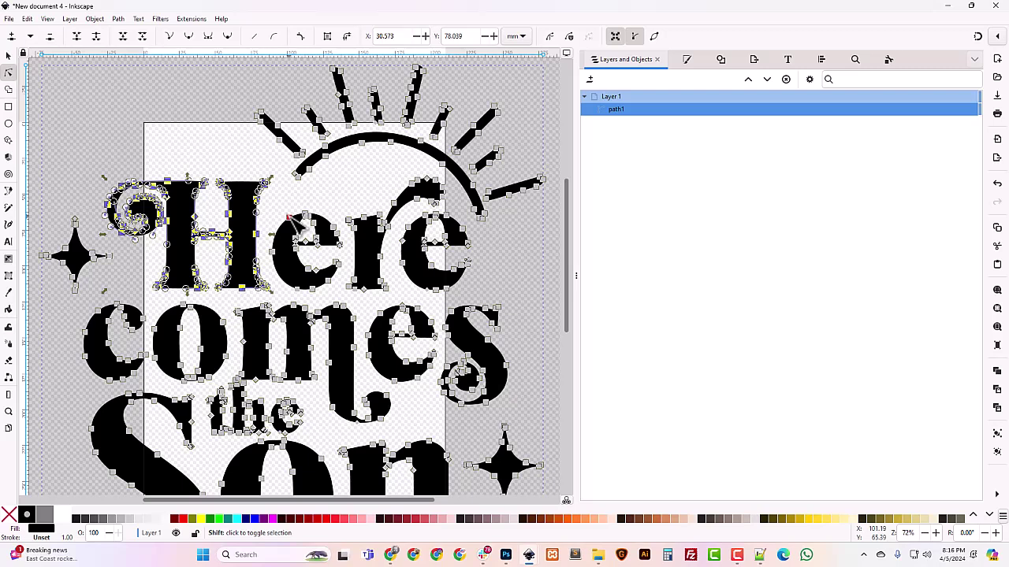
shift+click(289, 218)
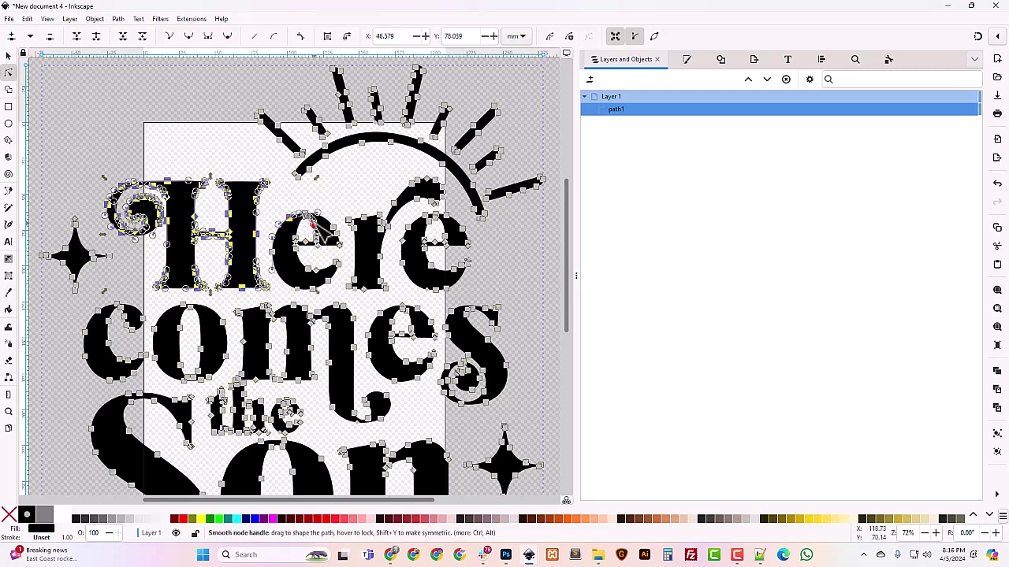
shift+click(315, 223)
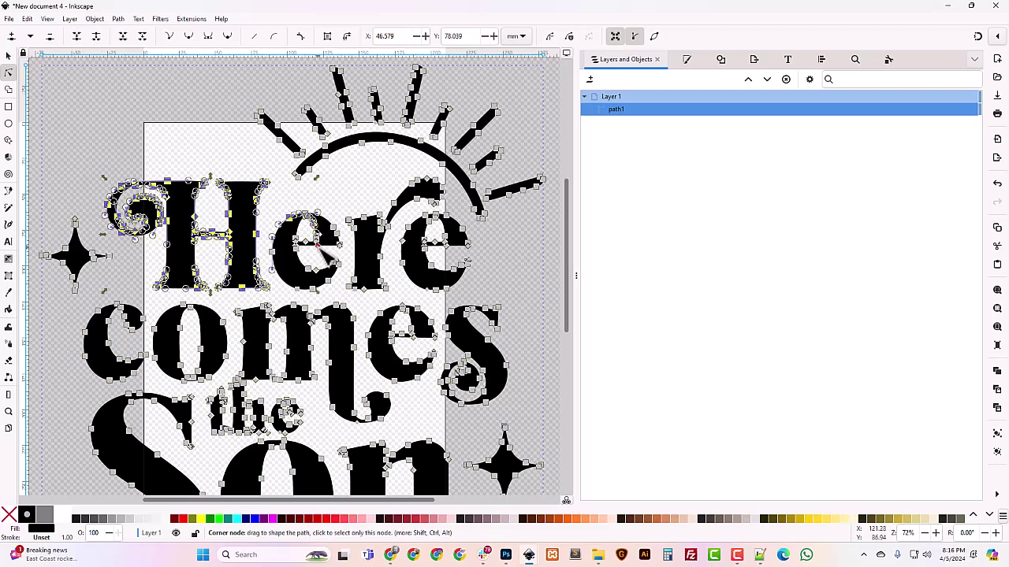
shift+click(427, 221)
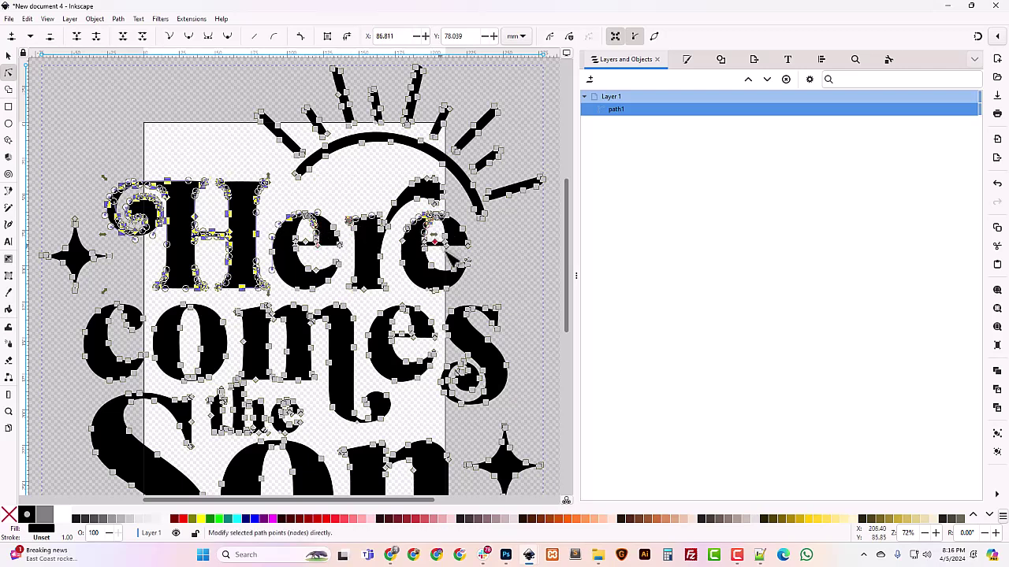
shift+click(427, 222)
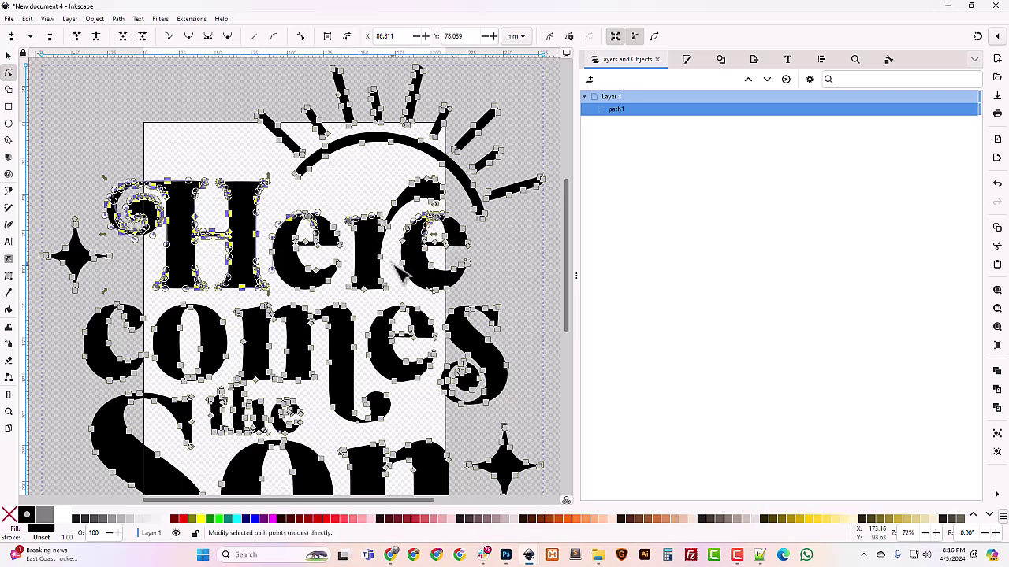
scroll(398, 270, up, 5)
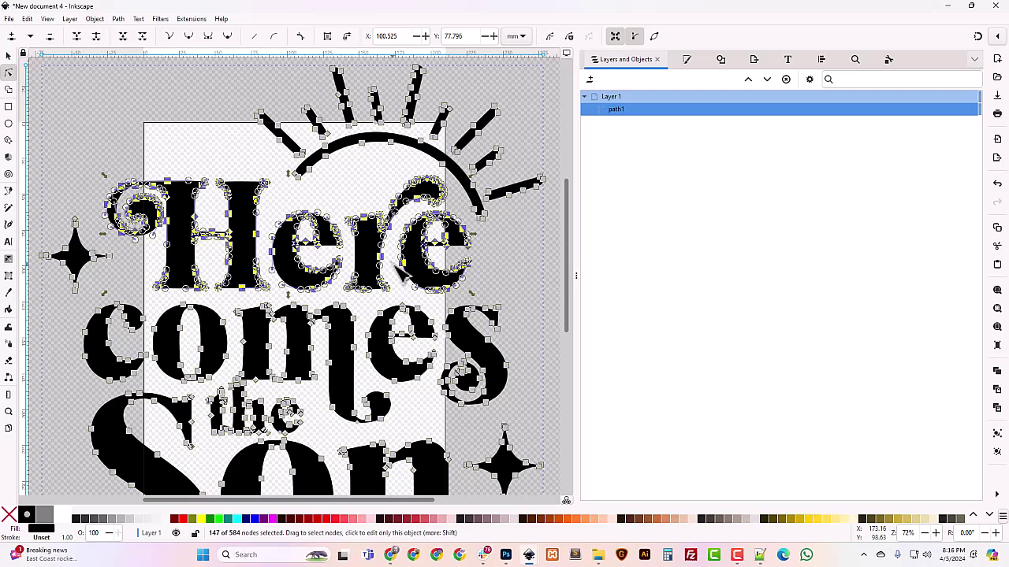
key(Delete)
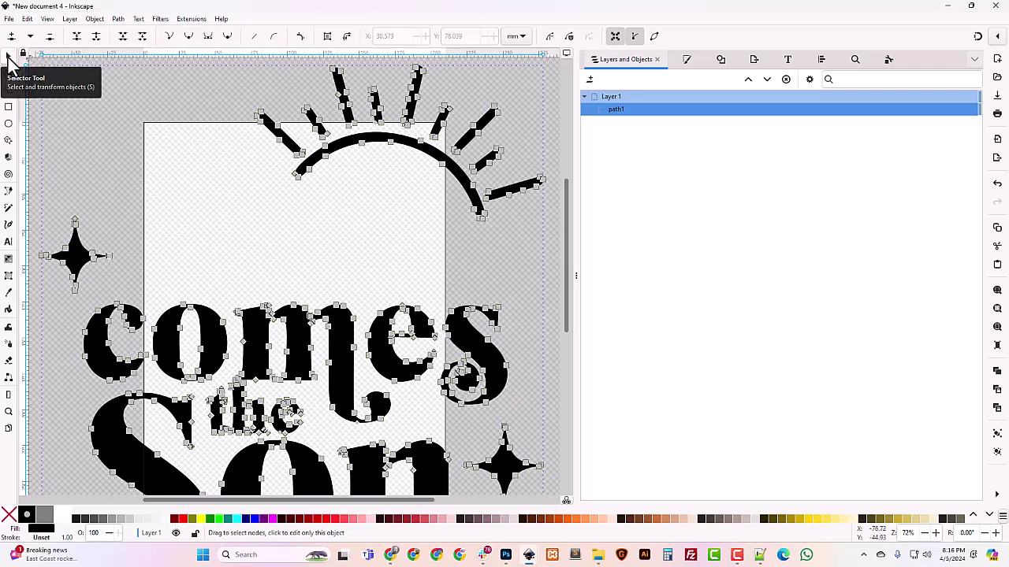
Step: Paste 'Here' back as its own object and fill it red (R 255)
click(8, 57)
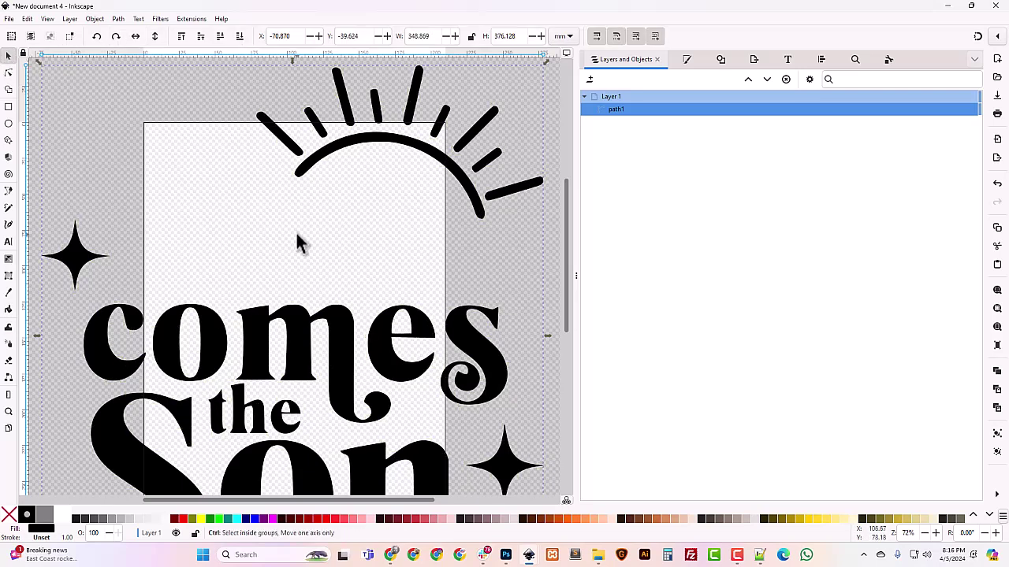
key(ctrl+v)
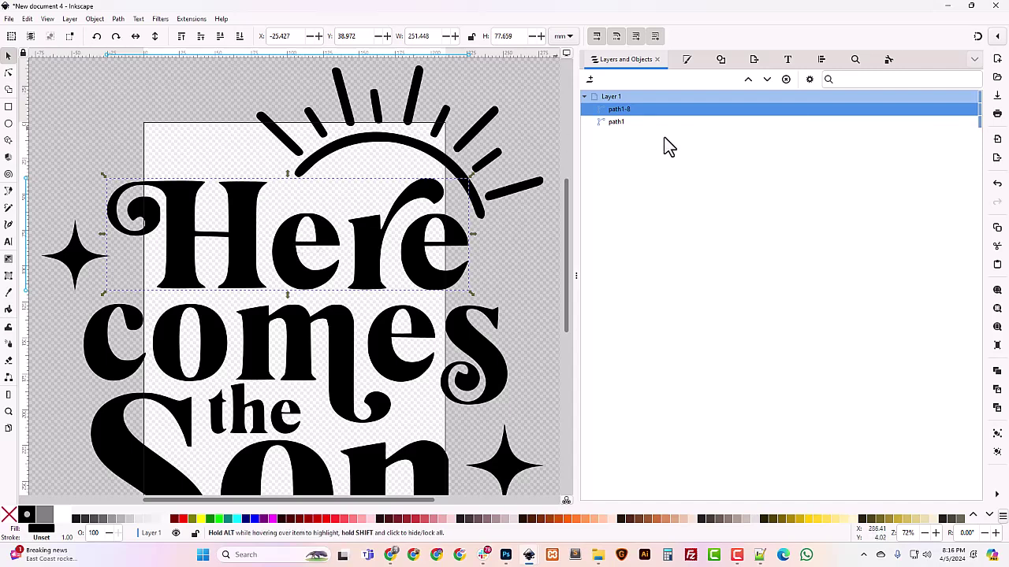
click(687, 60)
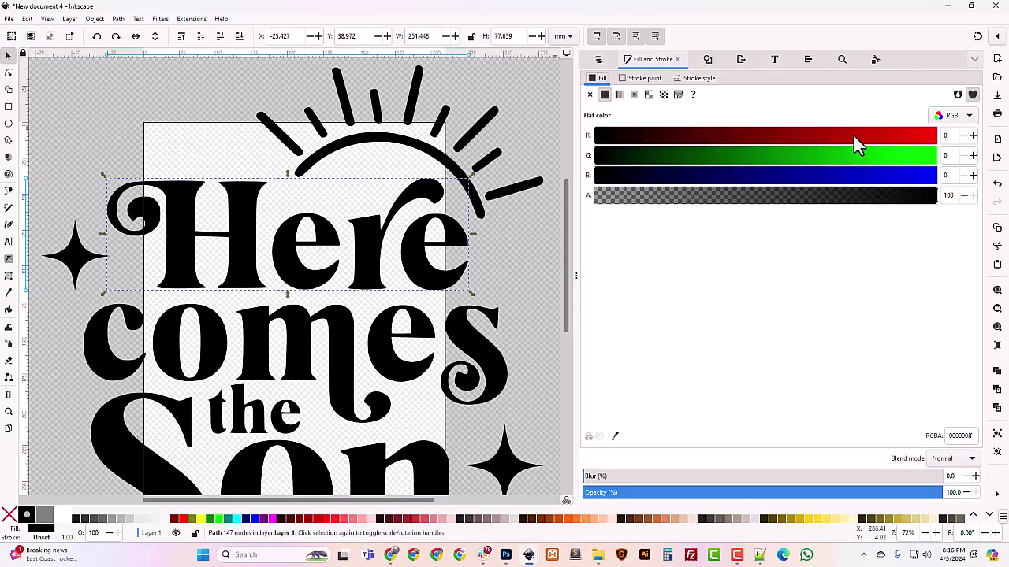
drag(853, 135, 953, 146)
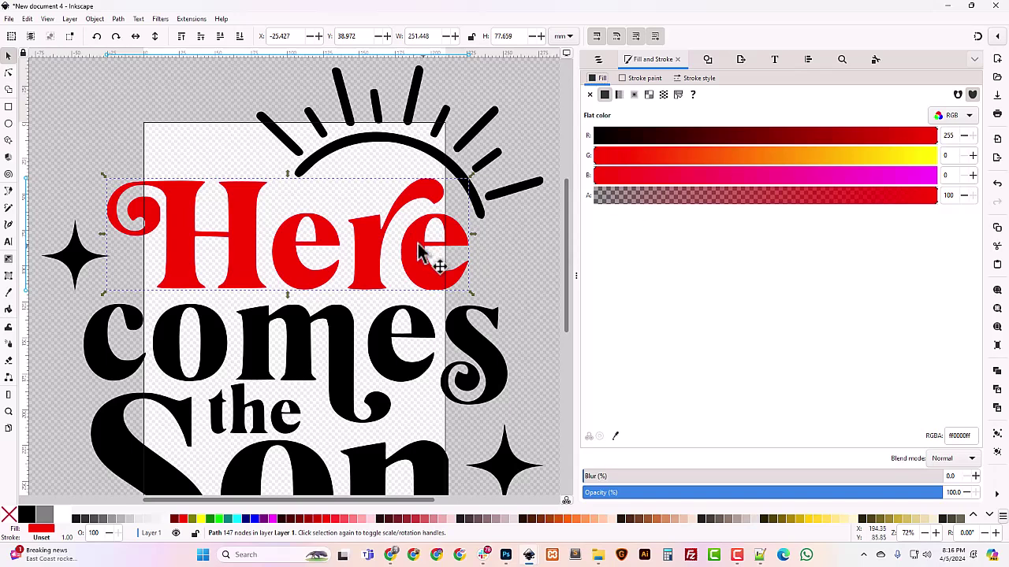
Step: Rename path1 to 'Main' and the pasted path to 'Here' in Layers and Objects
click(600, 60)
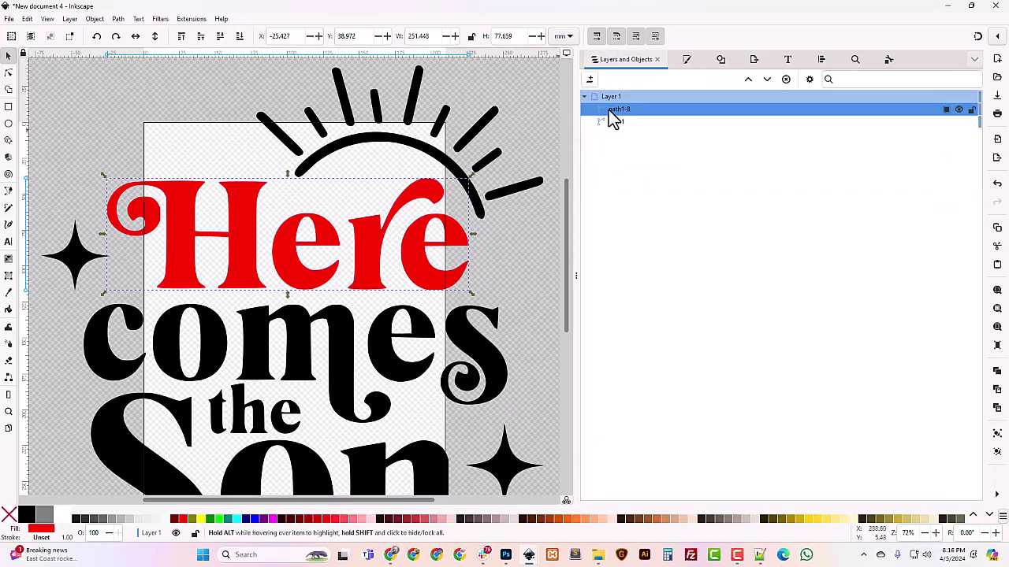
click(620, 123)
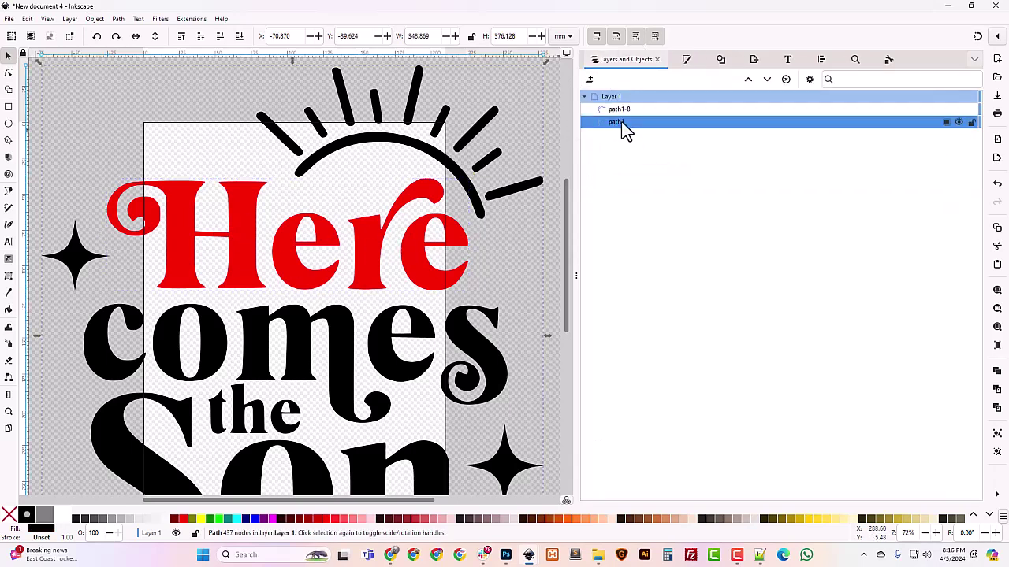
double_click(621, 123)
text(in)
key(Return)
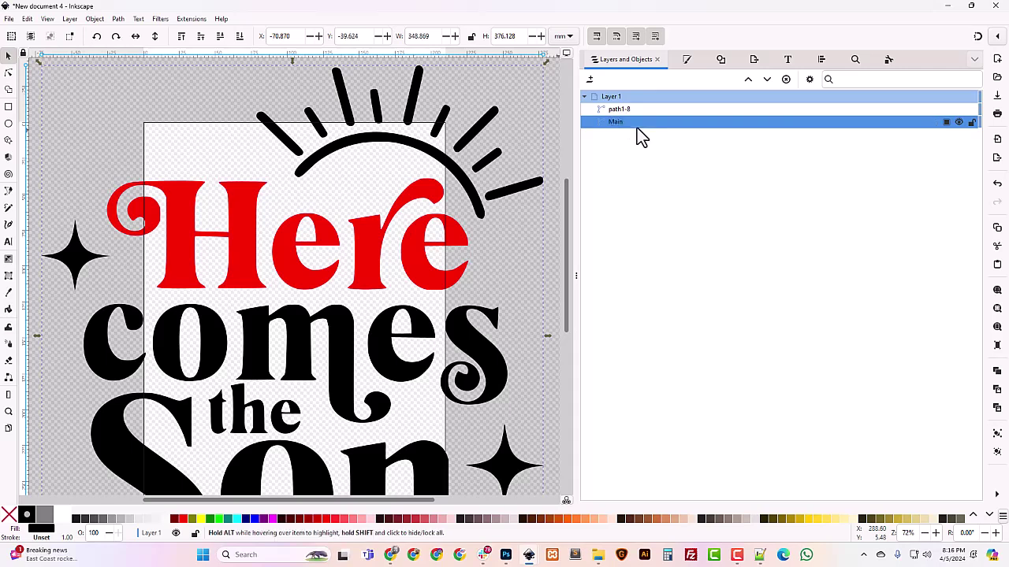
double_click(624, 110)
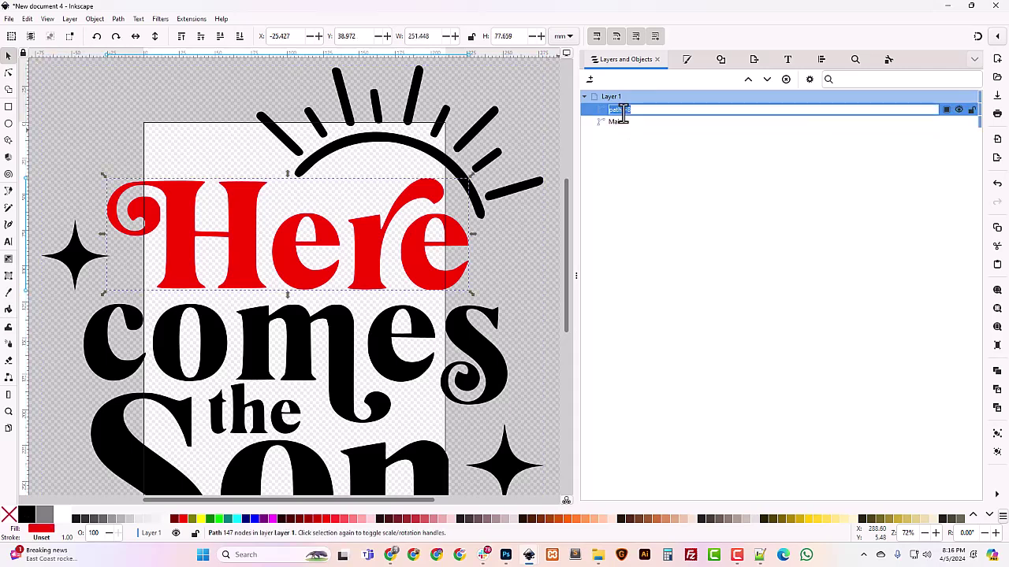
text(Her)
key(Return)
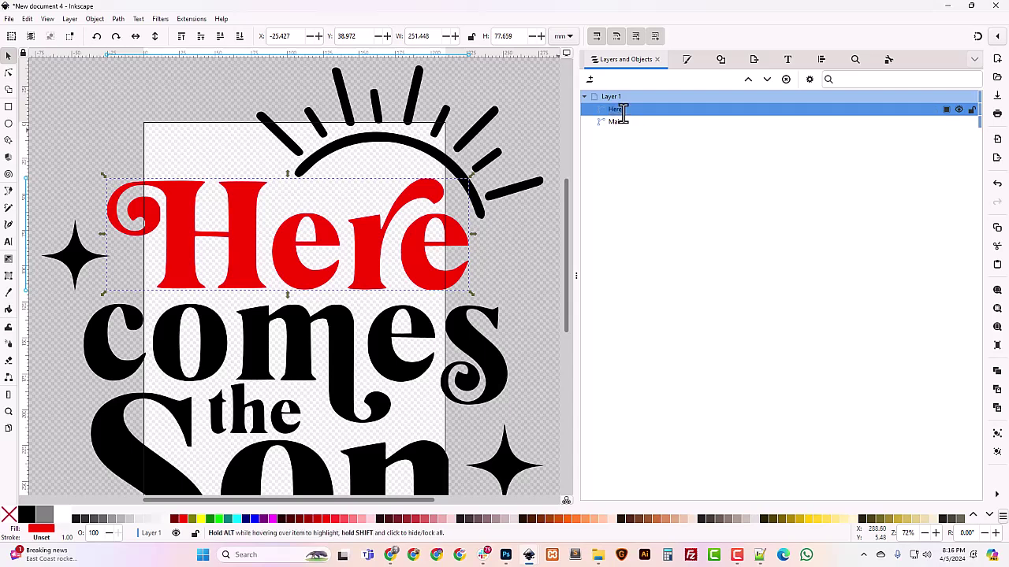
scroll(261, 208, down, 4)
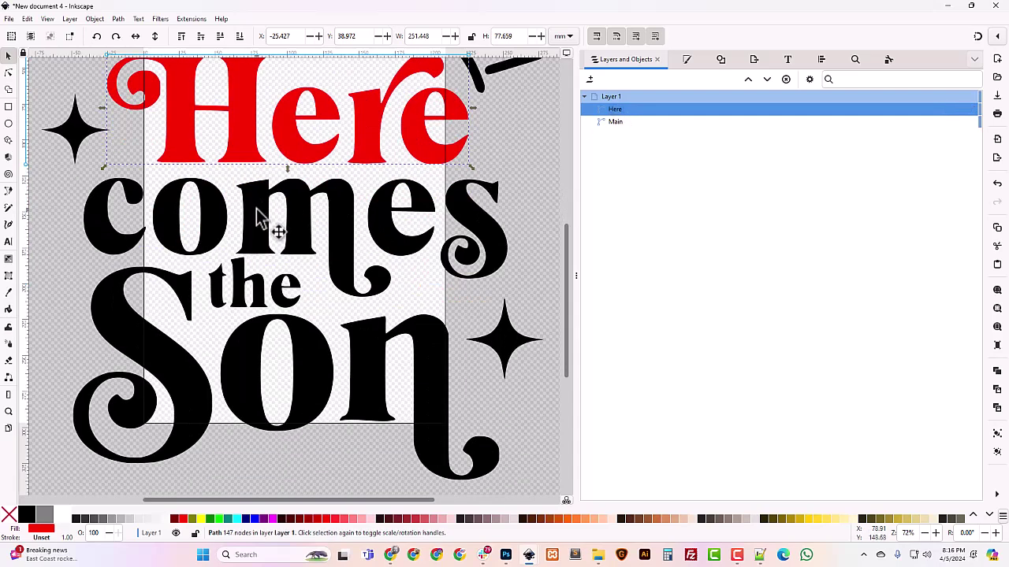
Step: Break the Main artwork apart into separate paths with Shift+Ctrl+K
click(257, 212)
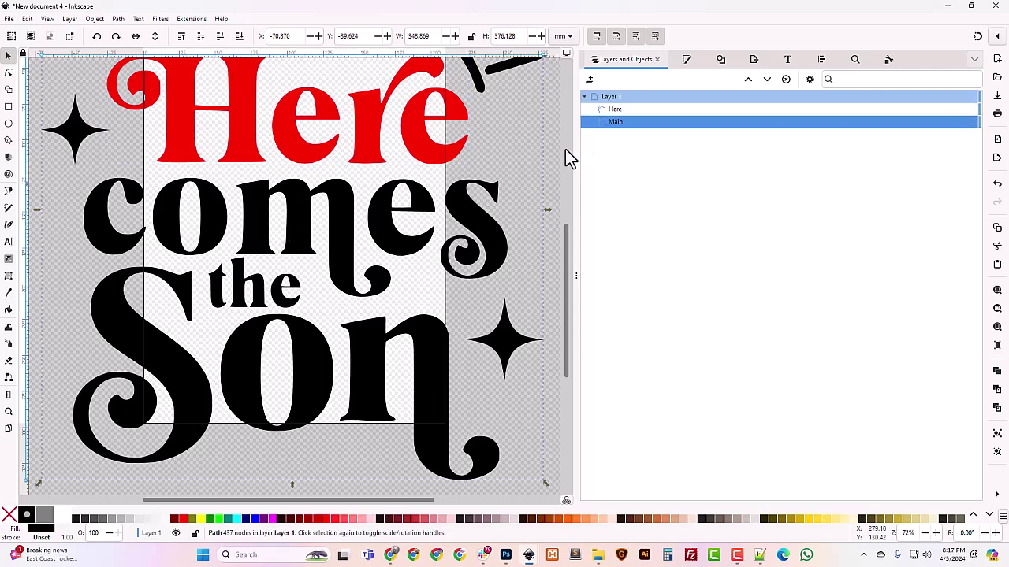
scroll(268, 268, up, 3)
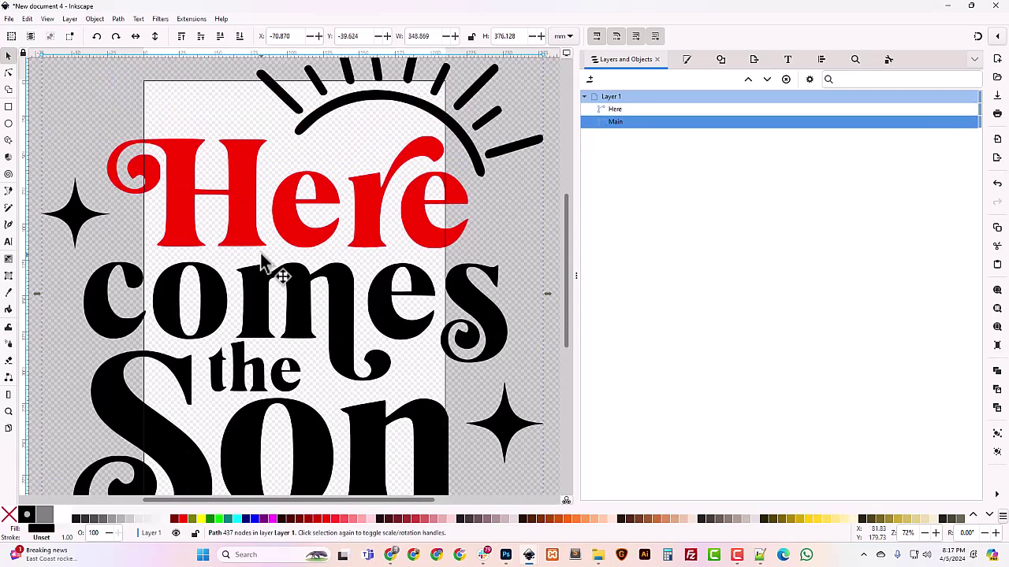
click(119, 19)
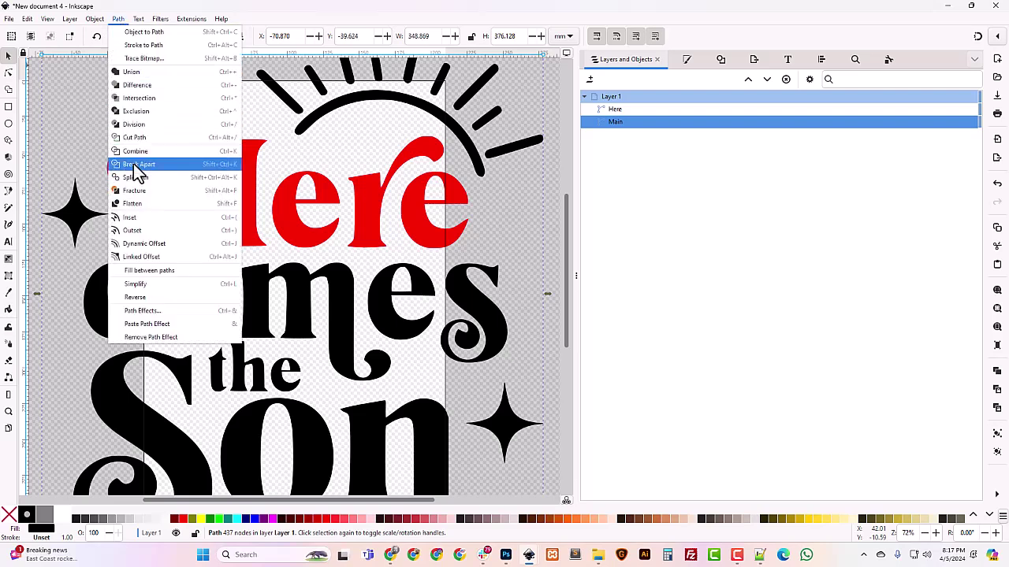
click(356, 25)
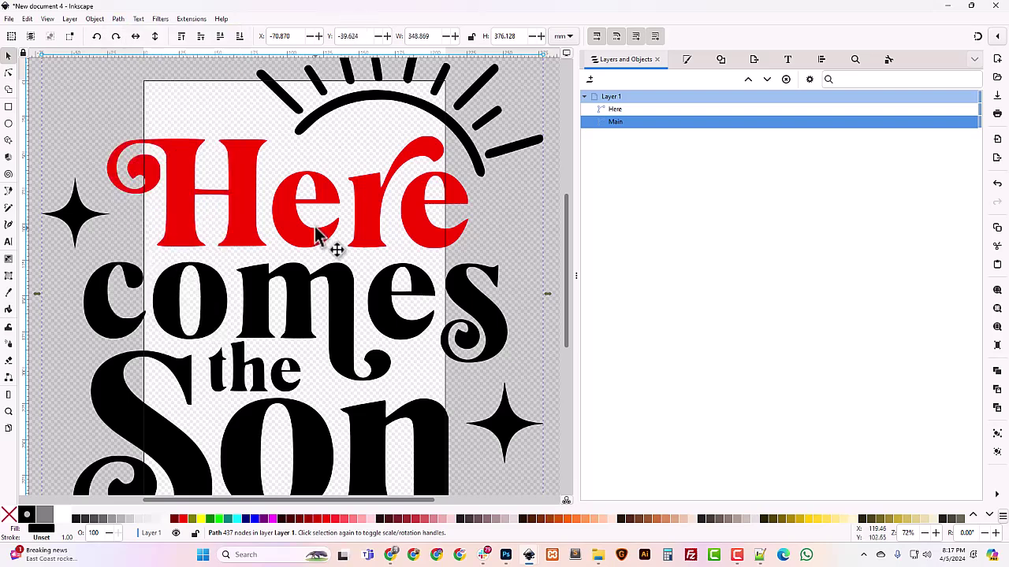
key(ctrl)
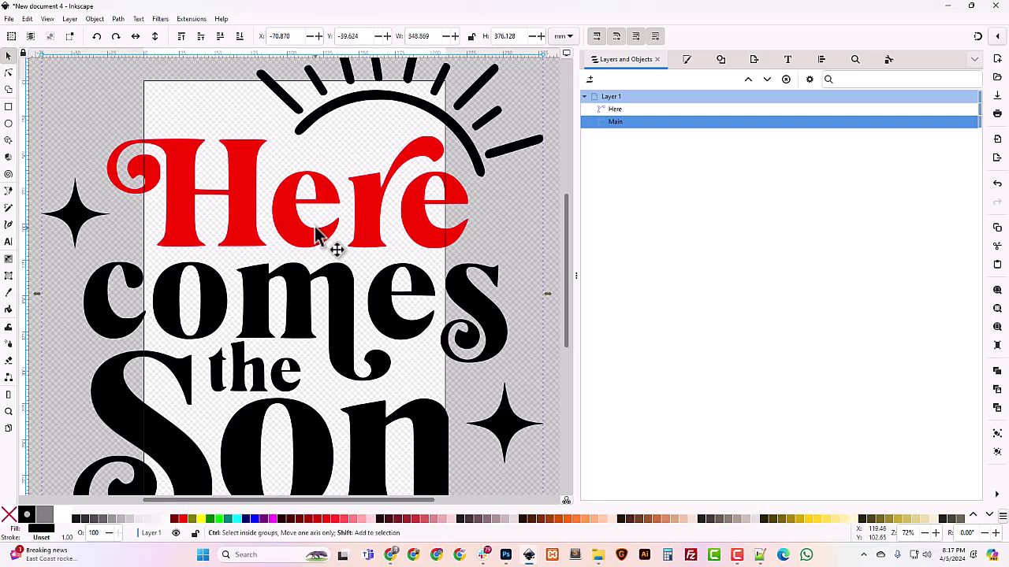
key(ctrl+shift+k)
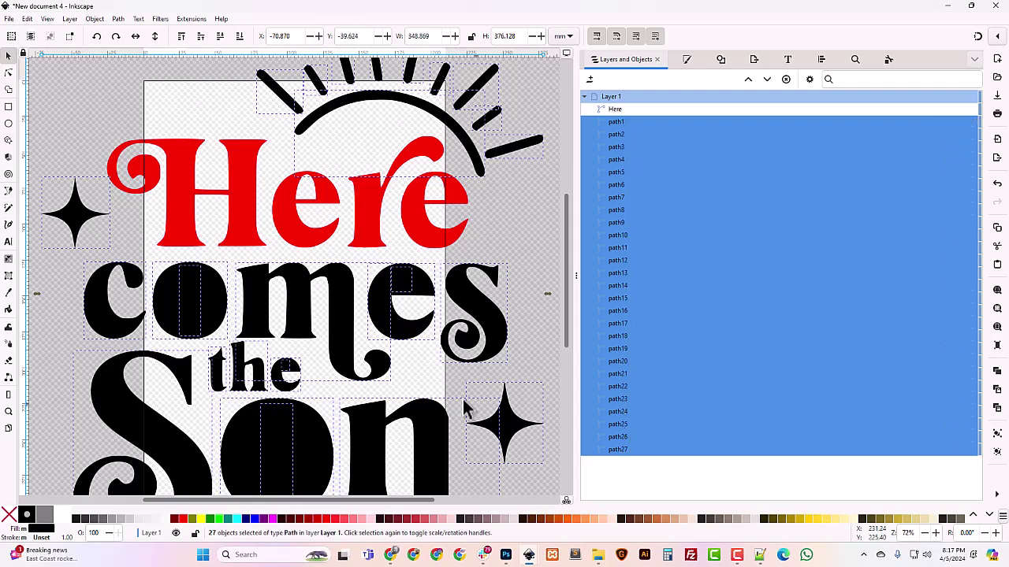
Step: Select all pieces of the word 'comes', including m and s, and combine them
click(60, 283)
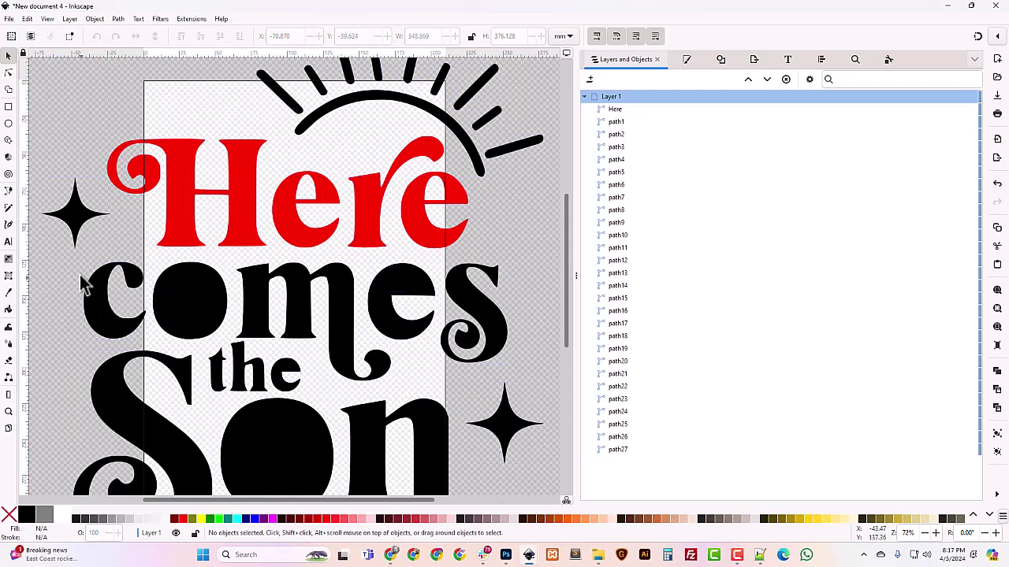
mouse_move(62, 252)
mouse_down()
mouse_move(221, 317)
mouse_move(515, 337)
mouse_move(526, 347)
mouse_up()
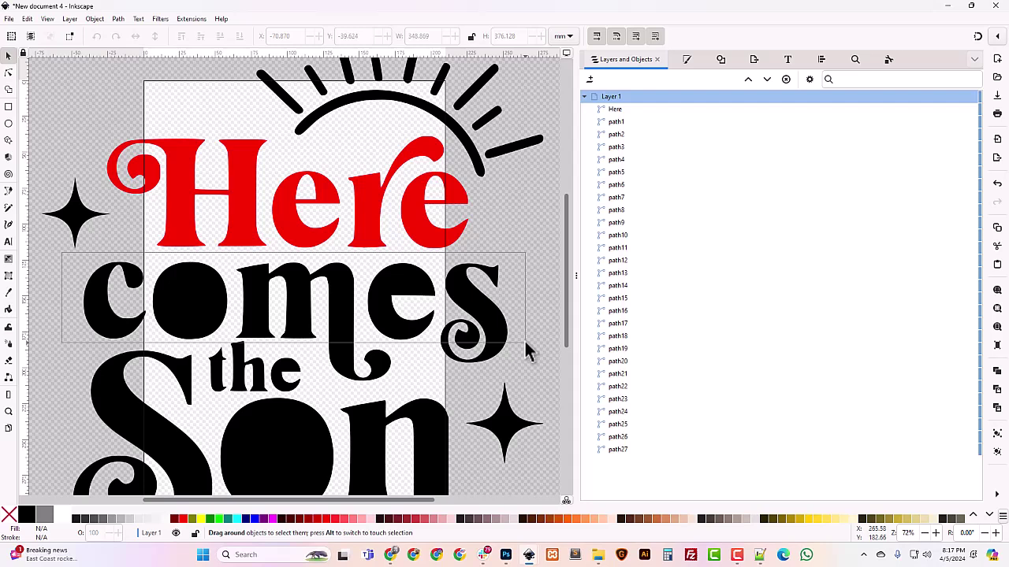
drag(525, 345, 525, 345)
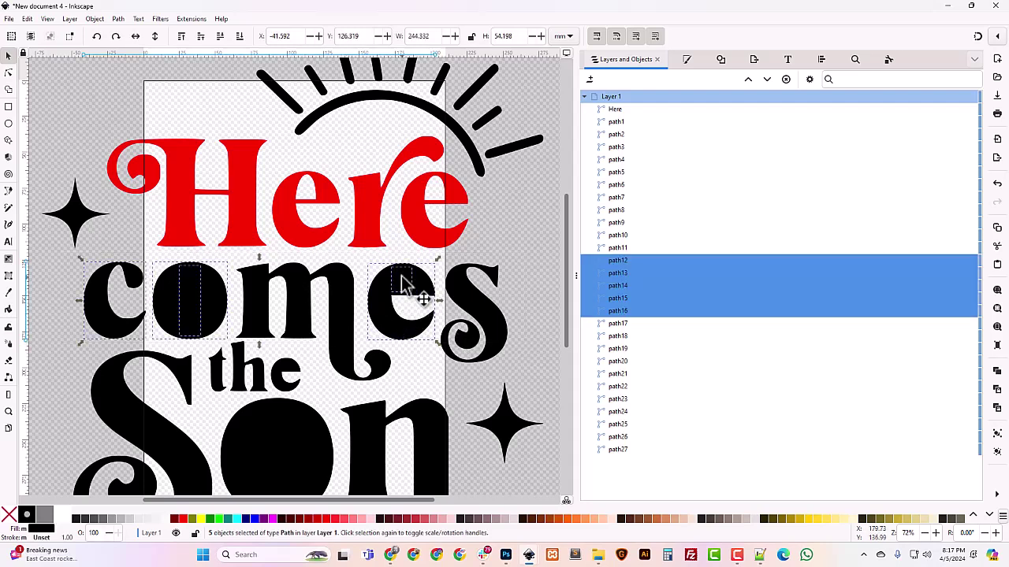
shift+click(345, 309)
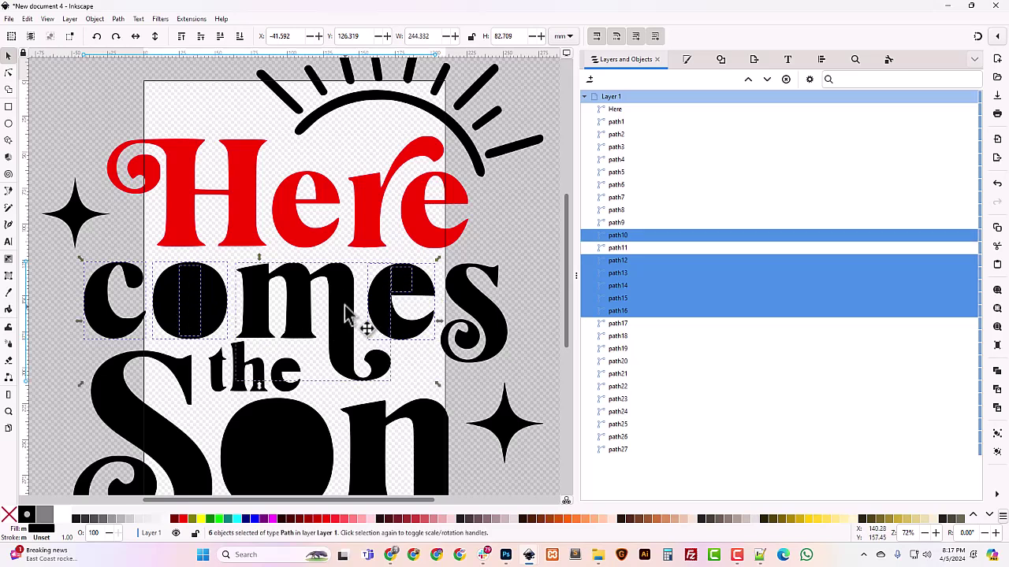
shift+click(502, 331)
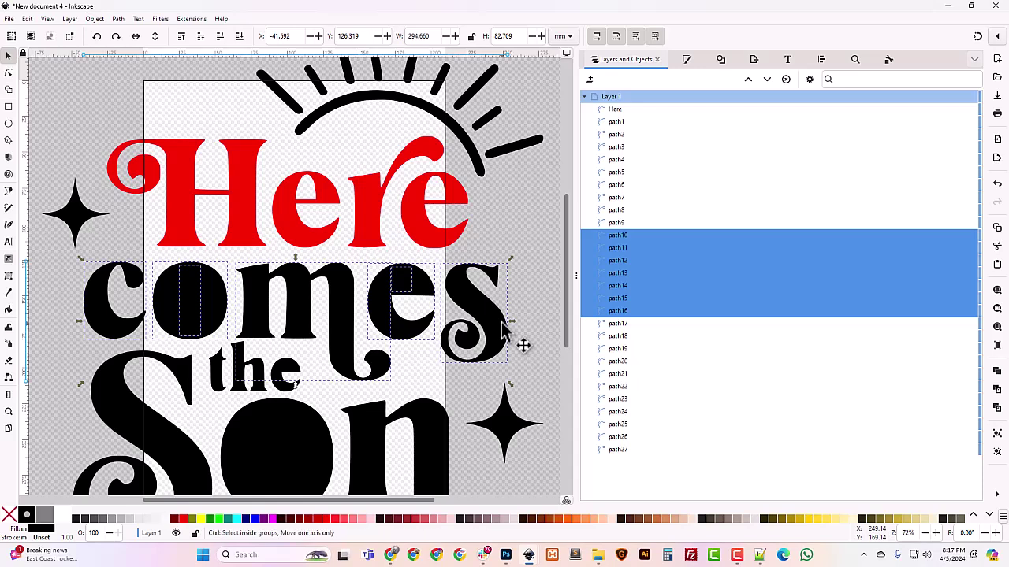
key(ctrl+k)
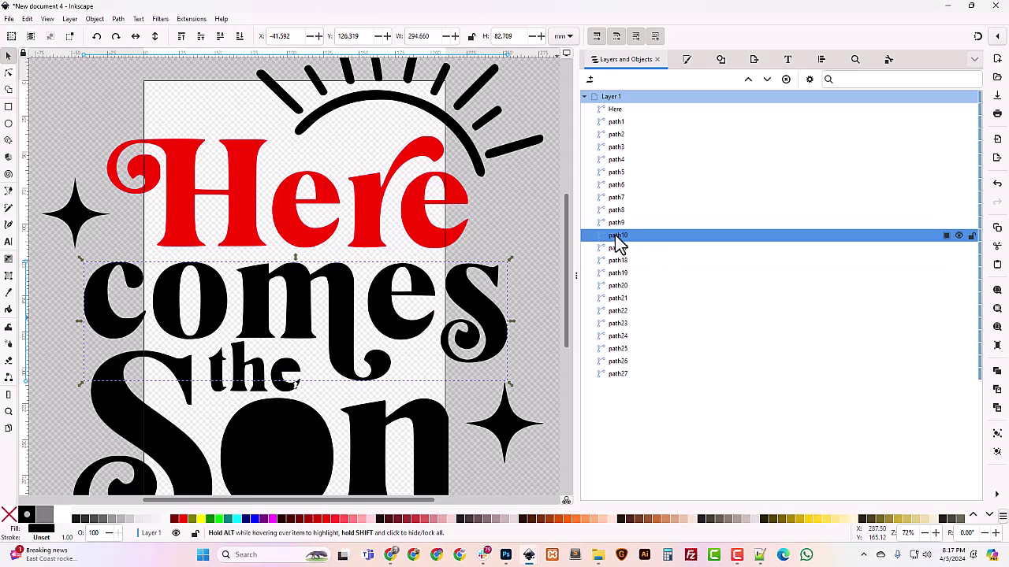
Step: Name the combined path 'comes' and fill it bright green (G 255)
double_click(616, 237)
text(come)
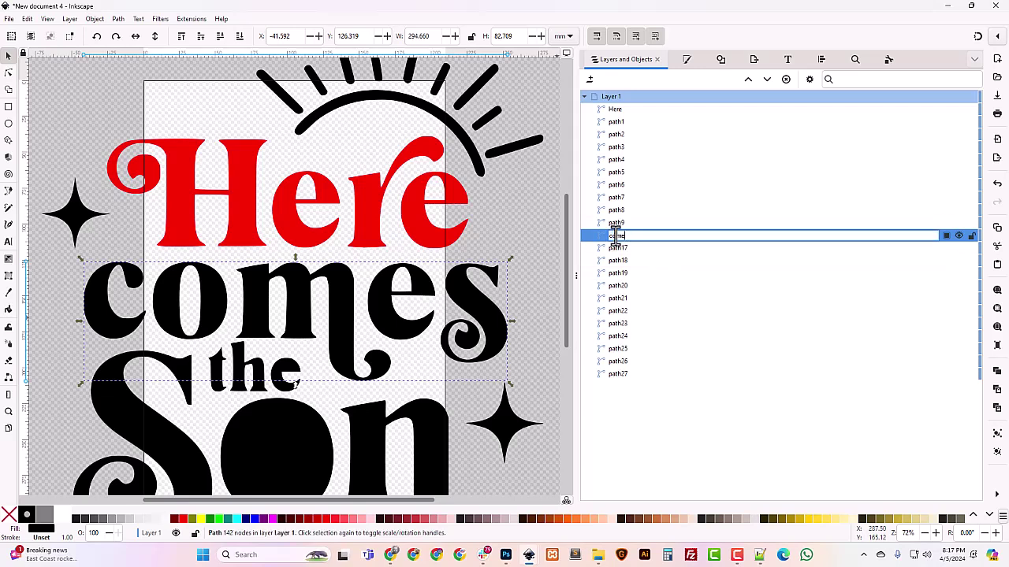
text(s)
key(Return)
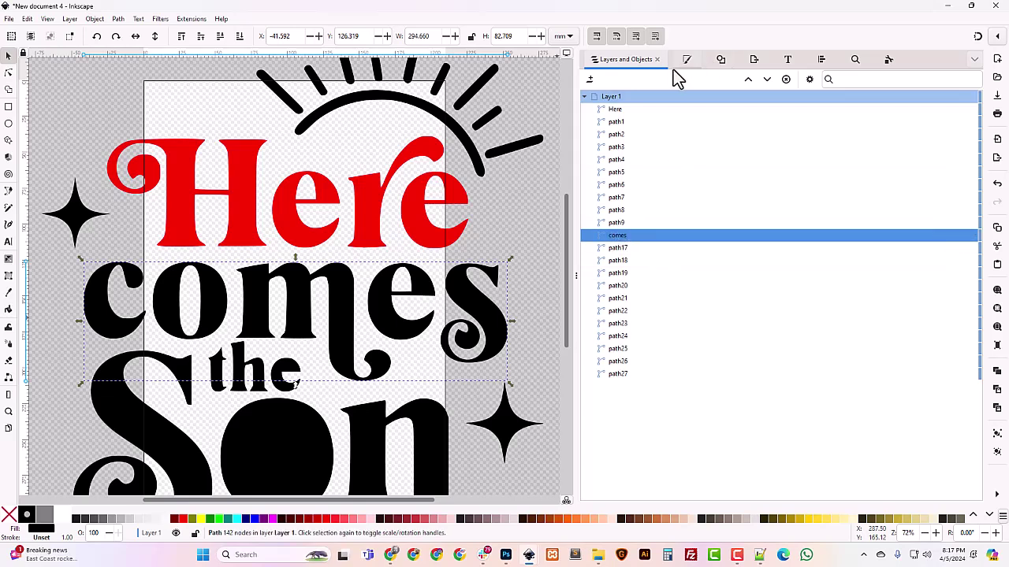
click(686, 60)
drag(908, 160, 951, 163)
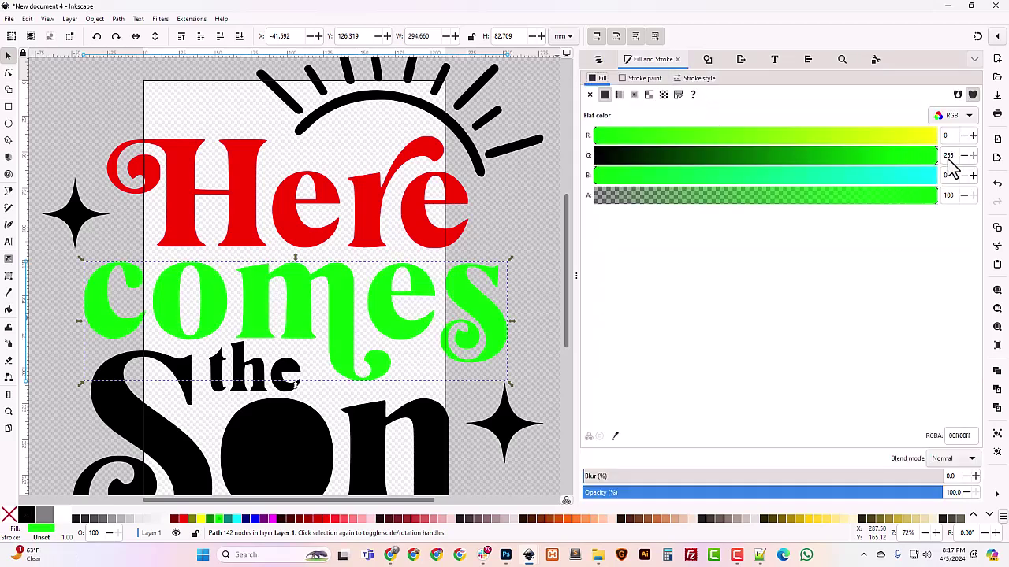
scroll(403, 254, down, 3)
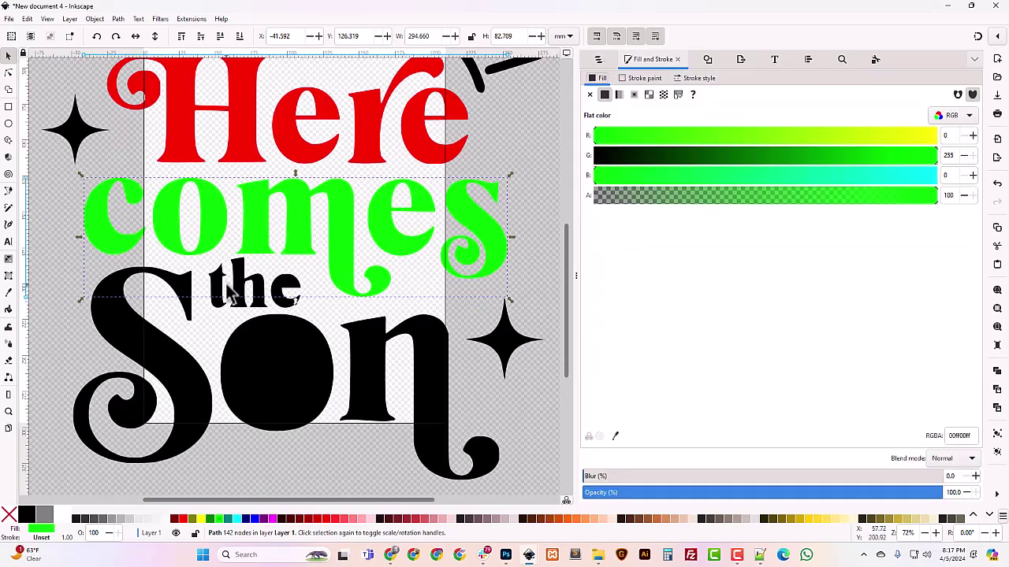
Step: Combine the t, h and e pieces of 'the' into one path
click(263, 293)
click(227, 306)
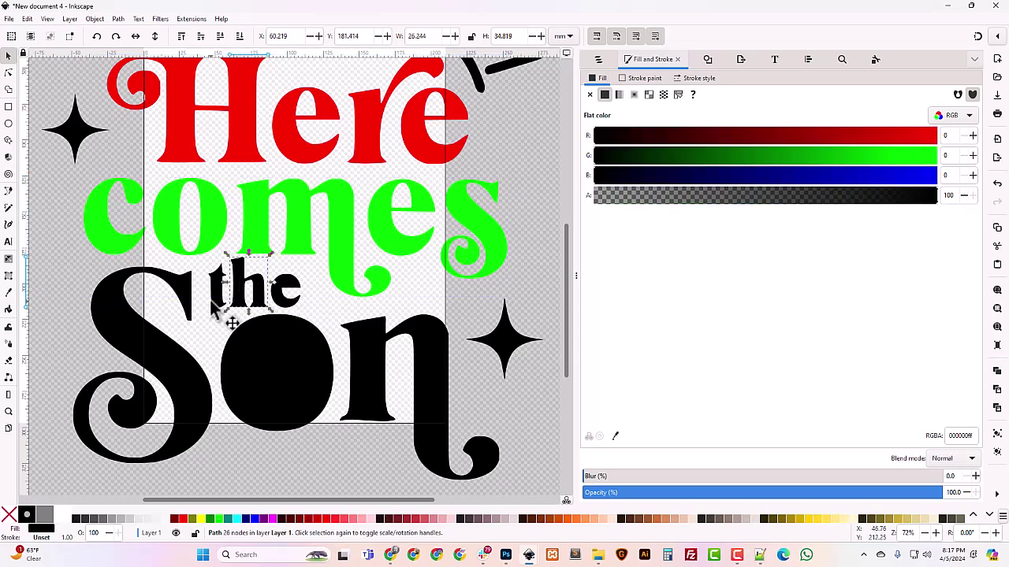
shift+click(260, 303)
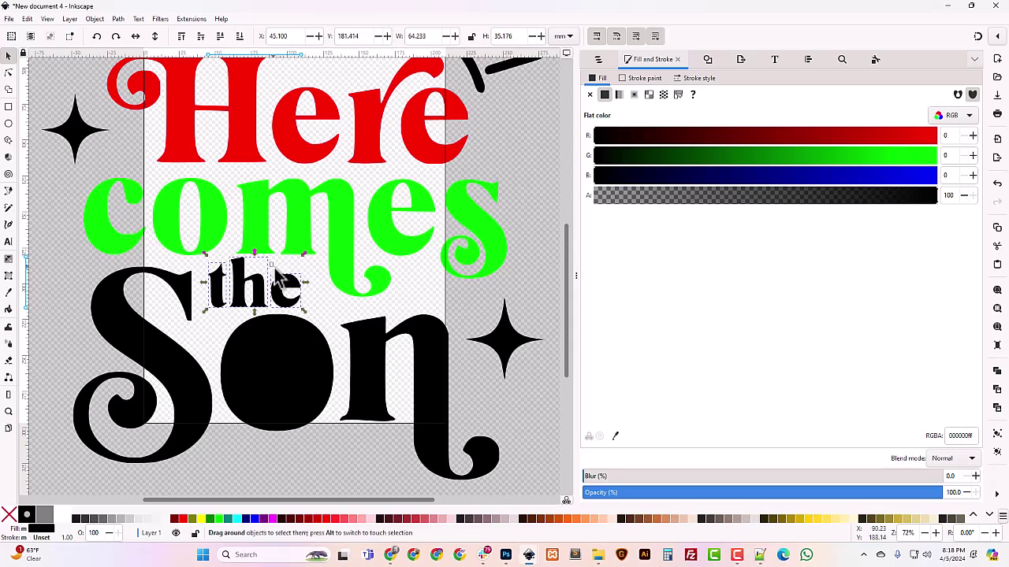
shift+click(312, 300)
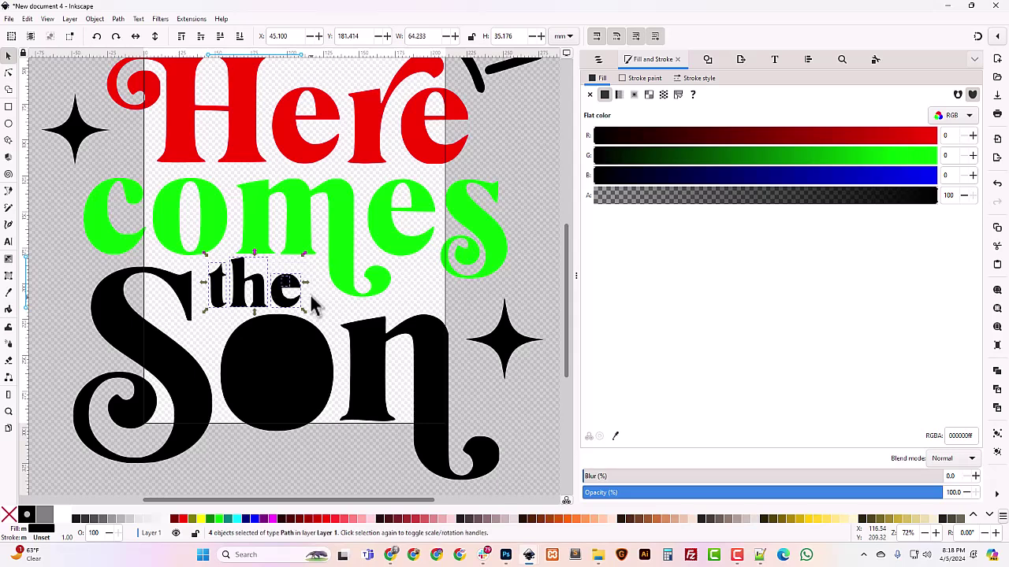
key(ctrl+k)
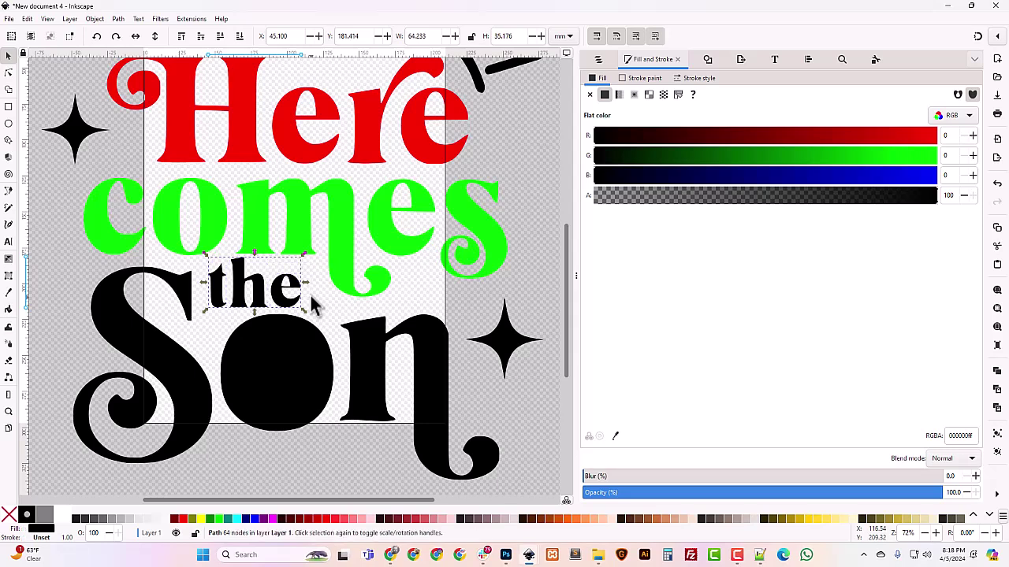
Step: Fill the combined 'the' path blue (B 215)
click(118, 19)
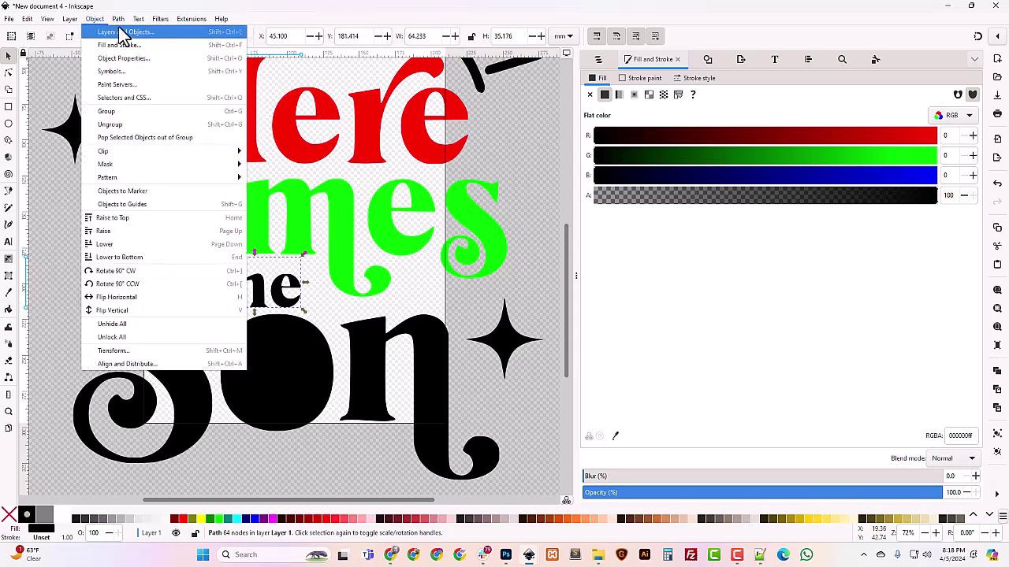
click(319, 29)
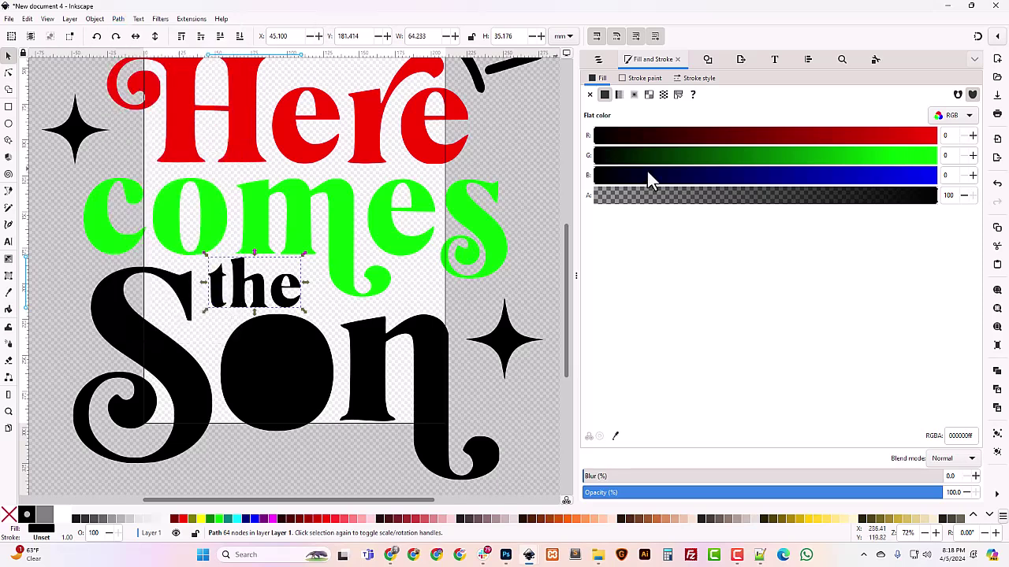
click(603, 61)
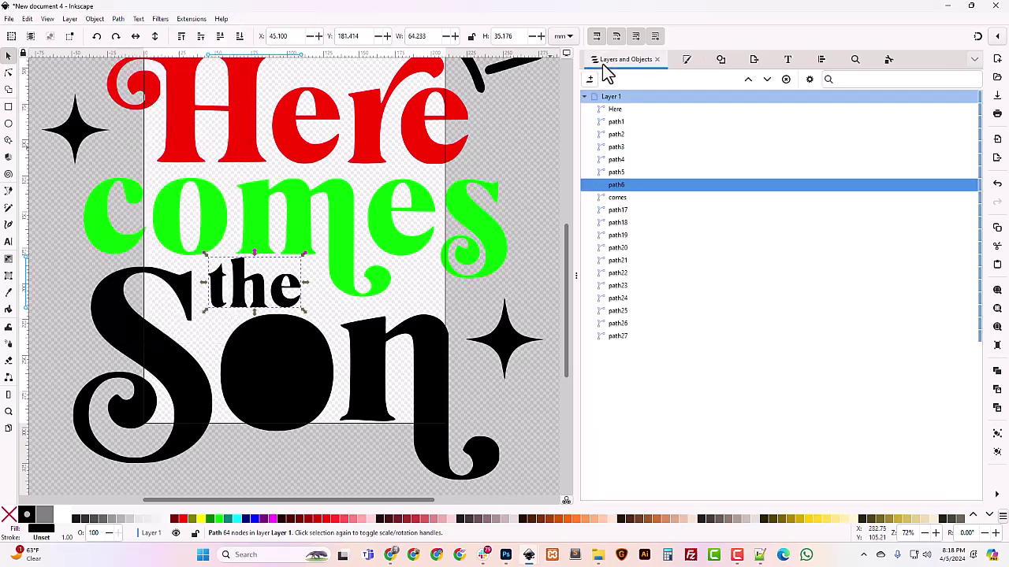
click(684, 63)
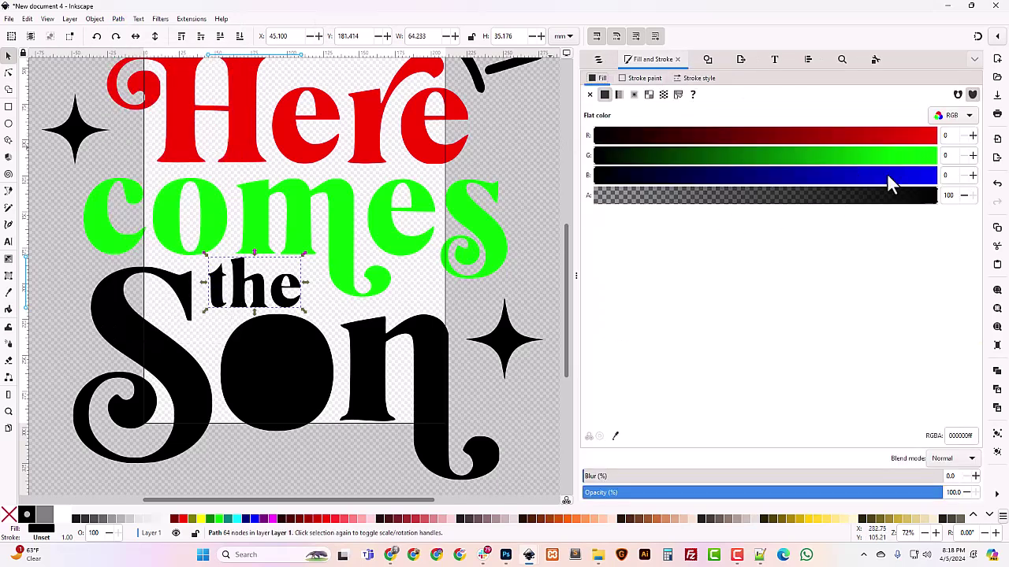
drag(887, 175, 882, 172)
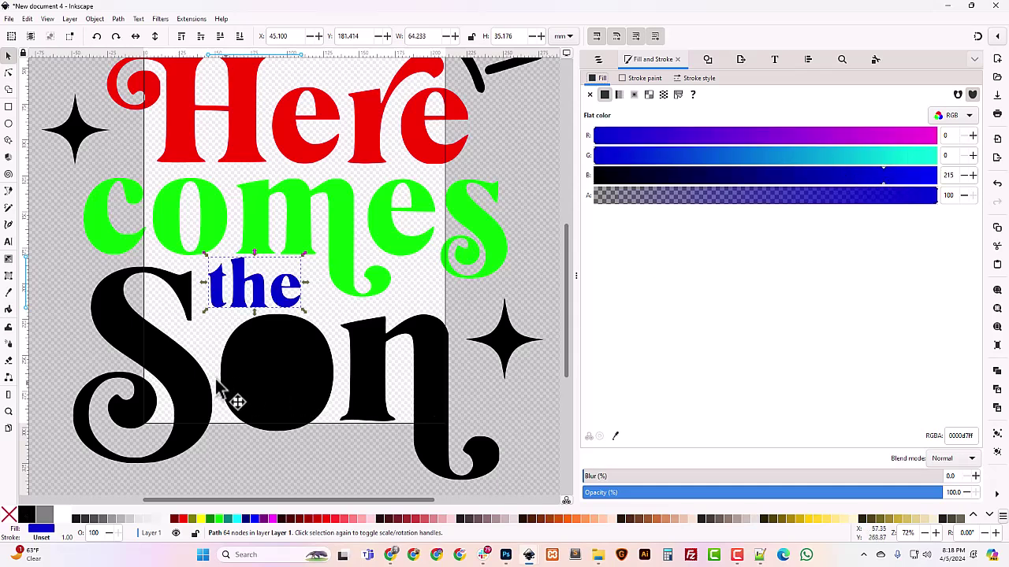
Step: Combine S, o and n into one path and fill it dark green (G 120)
click(105, 320)
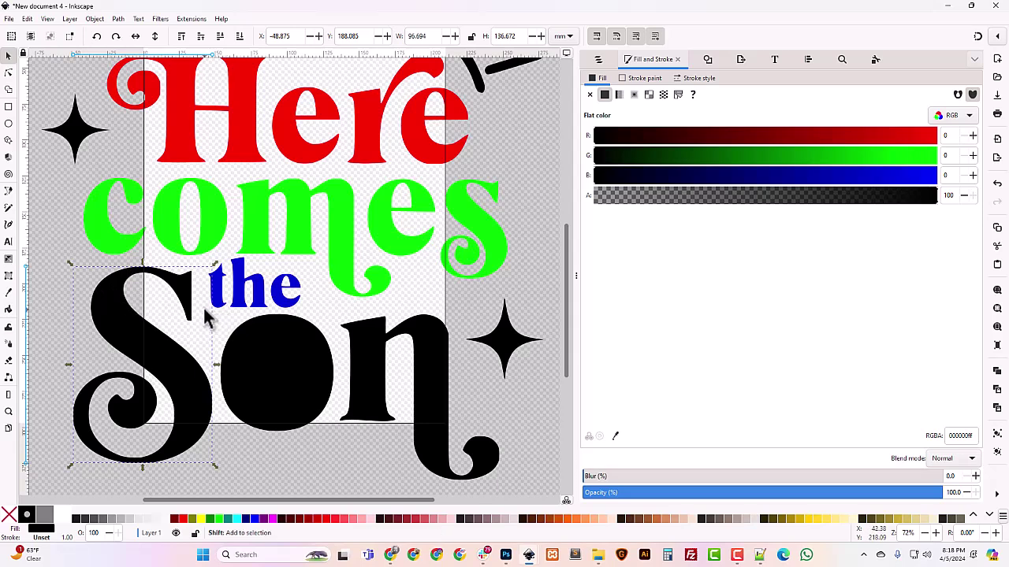
mouse_move(204, 311)
mouse_down()
mouse_move(487, 465)
mouse_move(502, 485)
mouse_move(544, 477)
mouse_move(543, 486)
mouse_up()
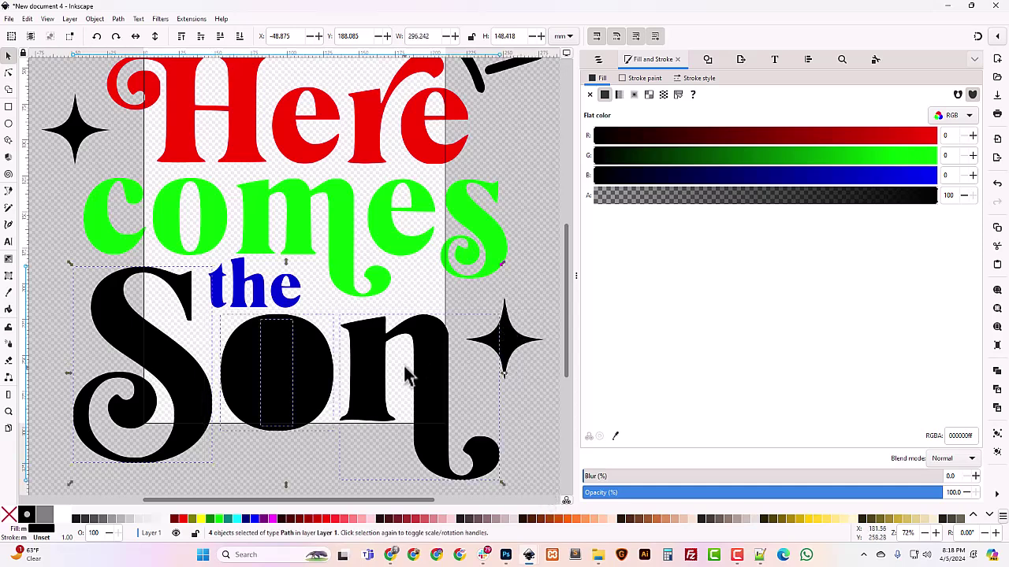
key(ctrl+k)
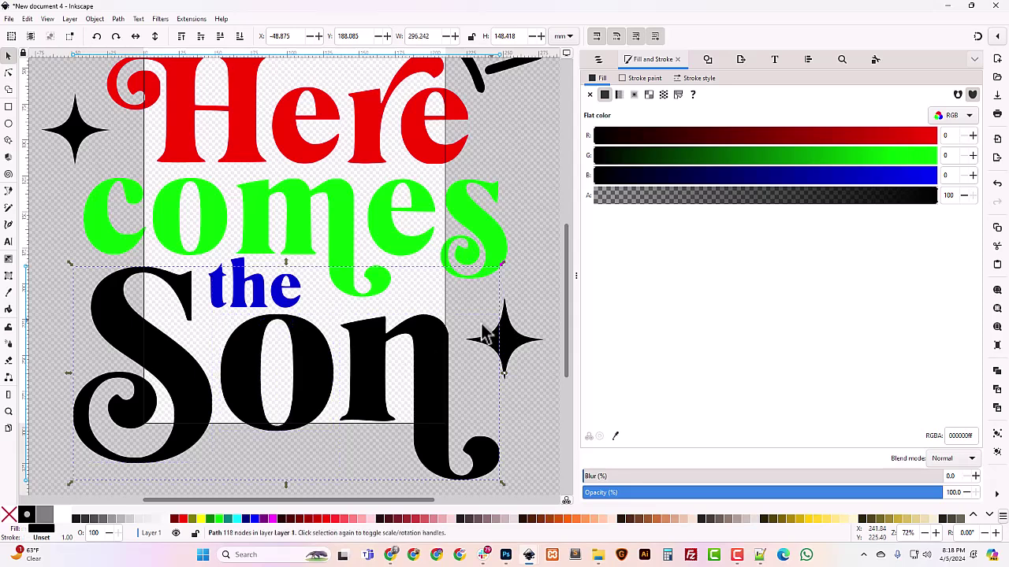
click(377, 379)
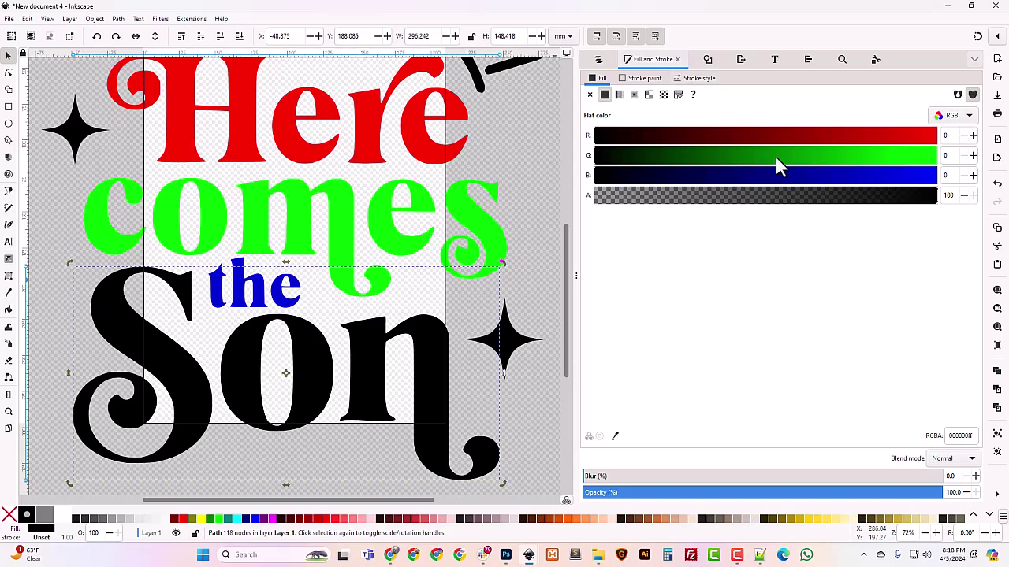
drag(767, 153, 756, 158)
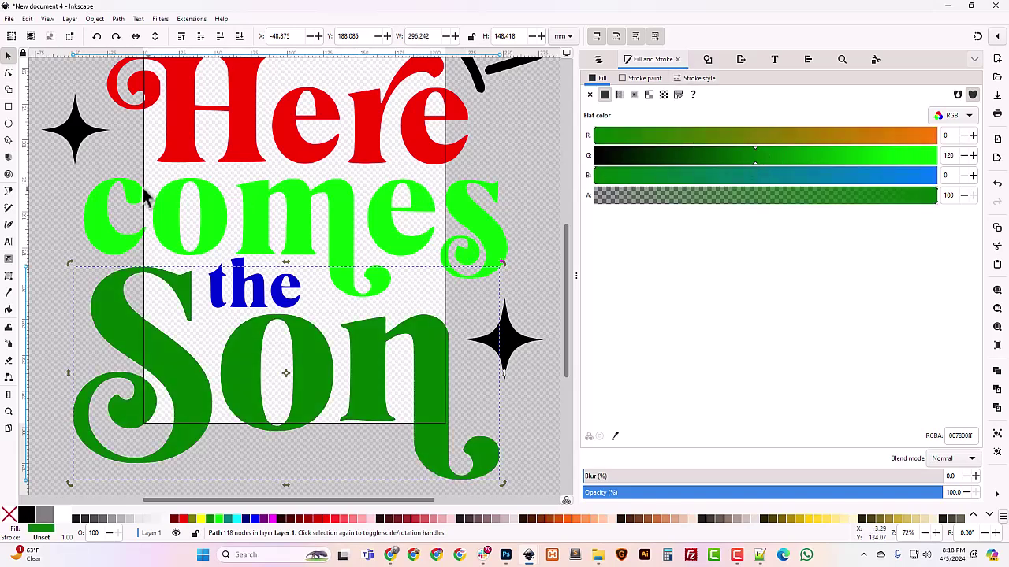
Step: Select both sparkle stars, the sun arc and all the sun rays together
click(82, 128)
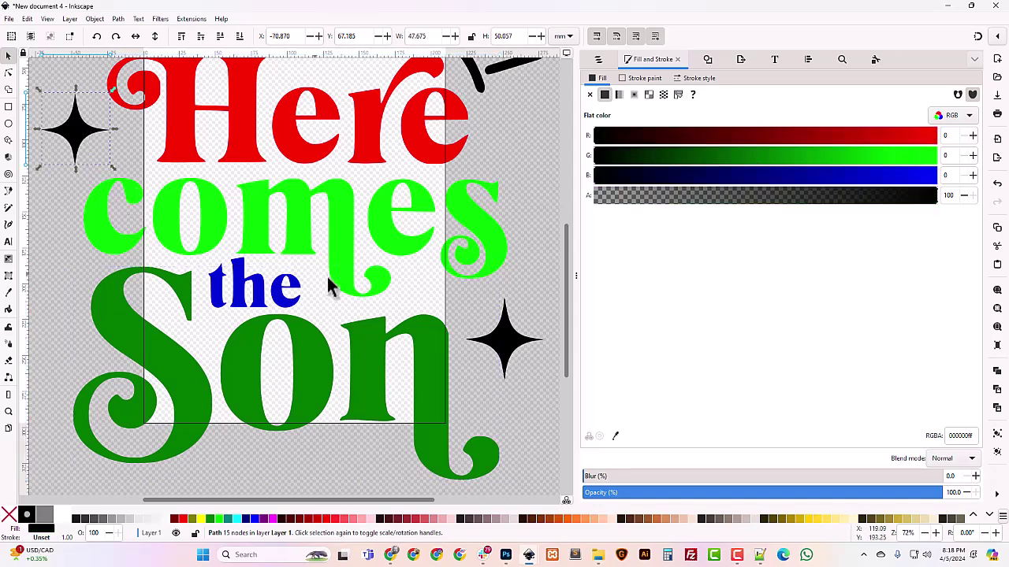
shift+click(490, 339)
scroll(494, 323, up, 5)
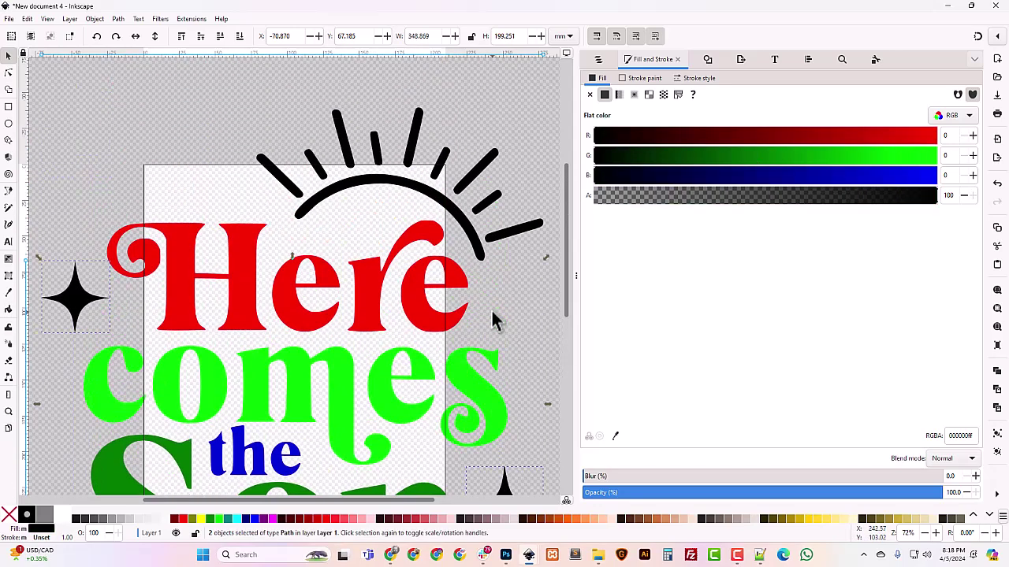
shift+click(479, 245)
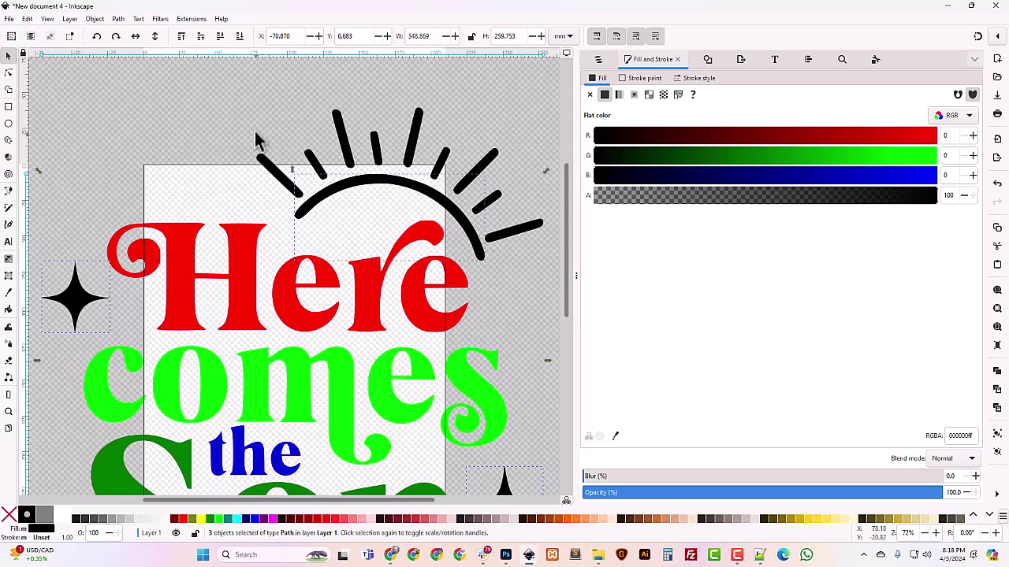
shift+drag(213, 102, 454, 223)
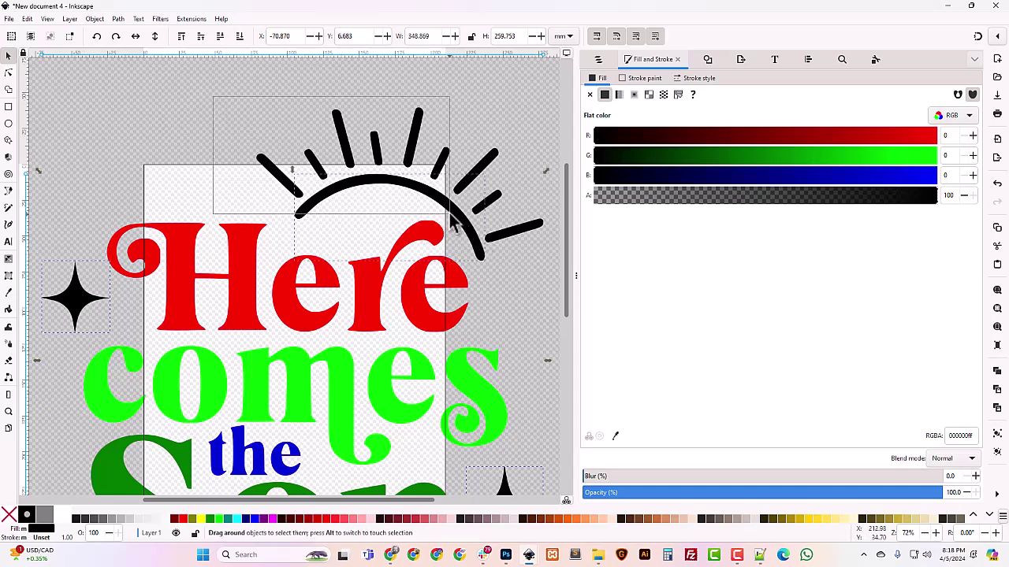
shift+drag(359, 92, 560, 255)
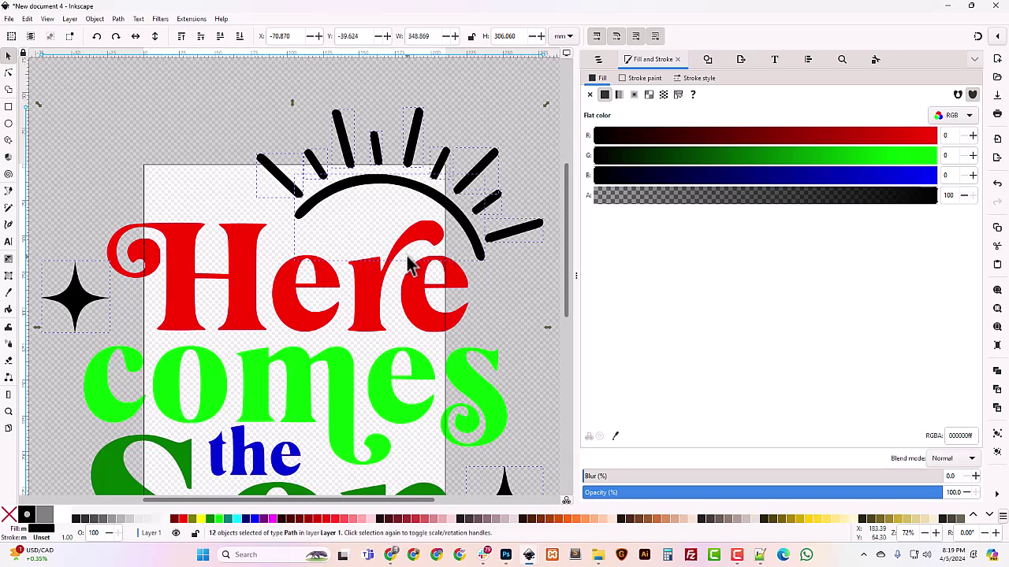
scroll(408, 260, down, 5)
scroll(407, 266, up, 4)
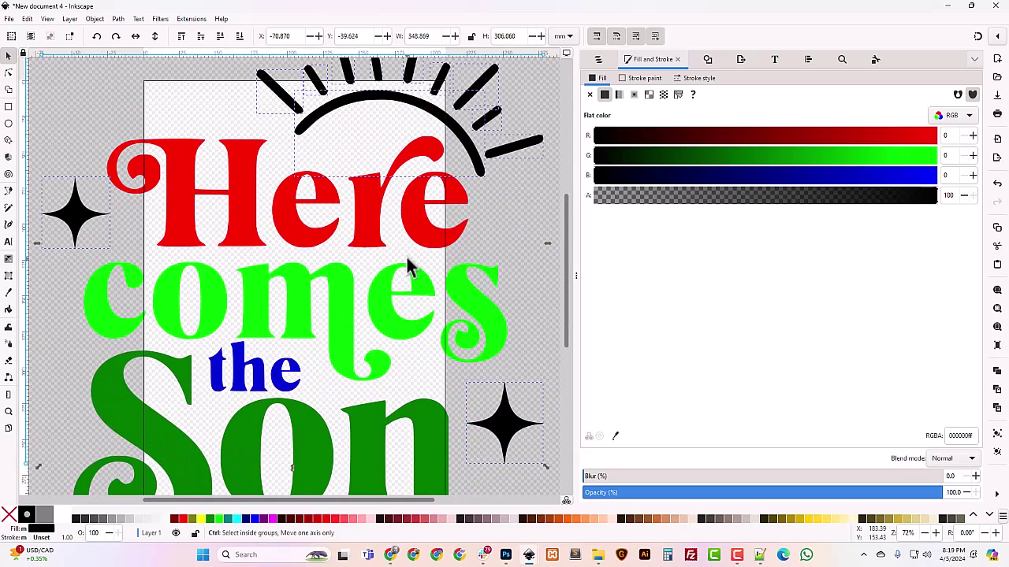
Step: Fill the selected sun, rays and stars bright yellow (RGB 249, 254, 0), then deselect and zoom out
click(839, 156)
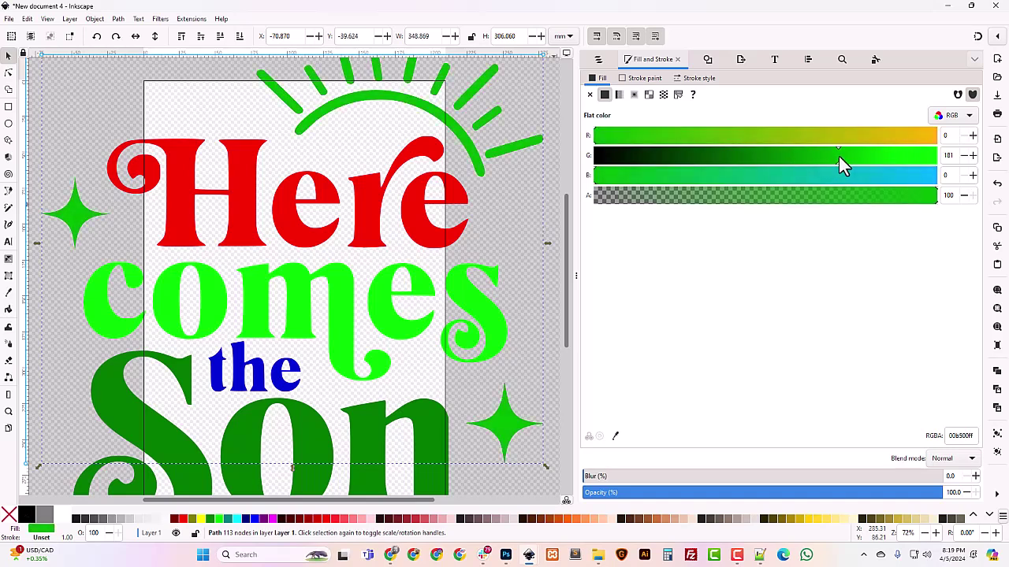
click(599, 139)
click(611, 157)
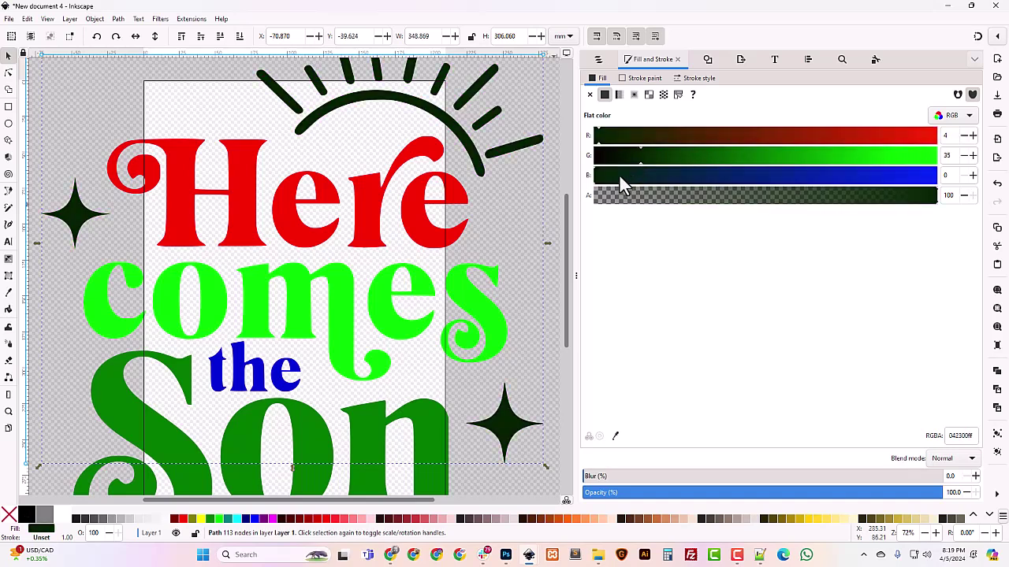
click(780, 175)
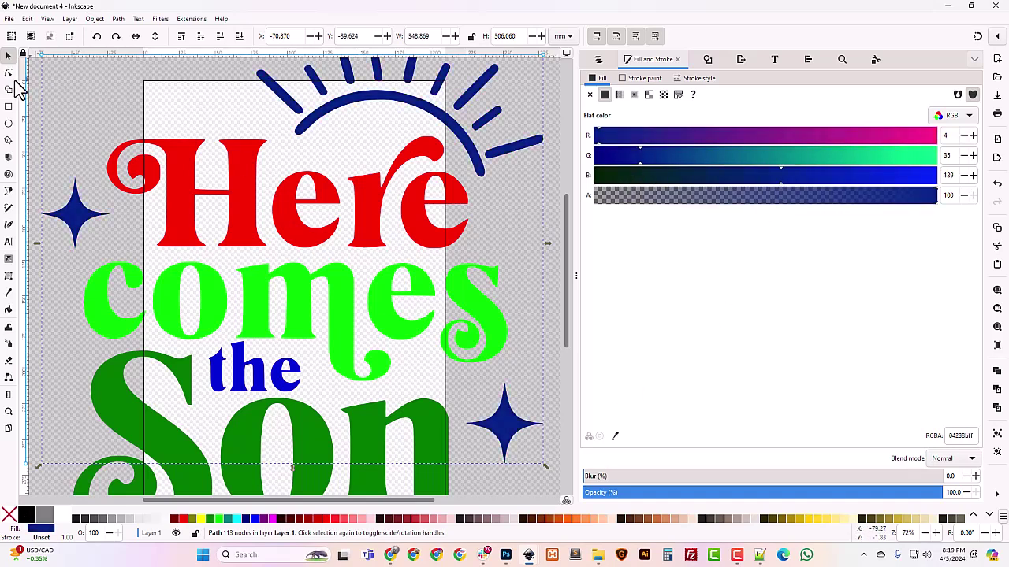
drag(887, 138, 771, 141)
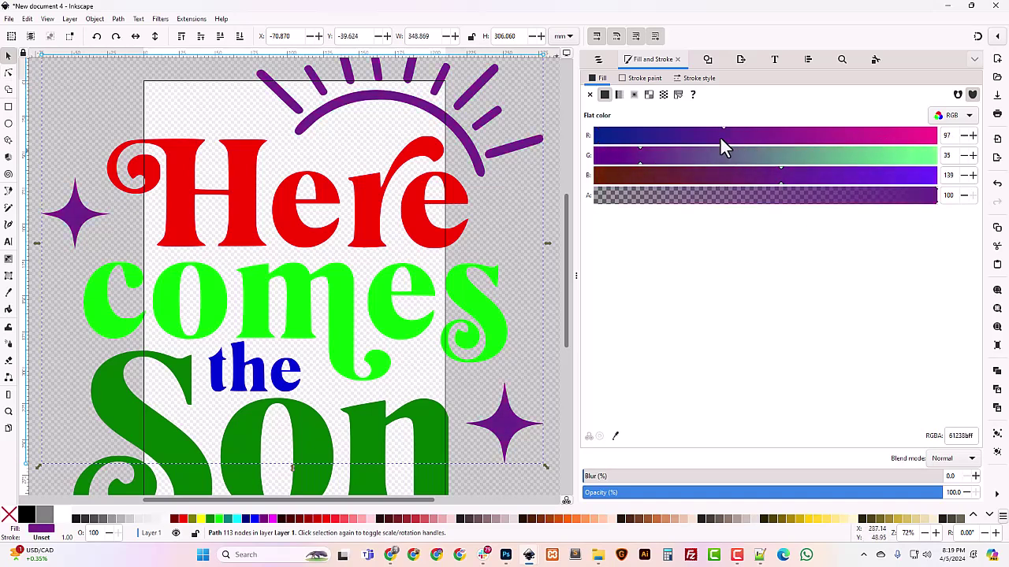
mouse_move(862, 141)
mouse_down()
mouse_move(931, 138)
mouse_move(935, 157)
mouse_up()
drag(734, 181, 593, 183)
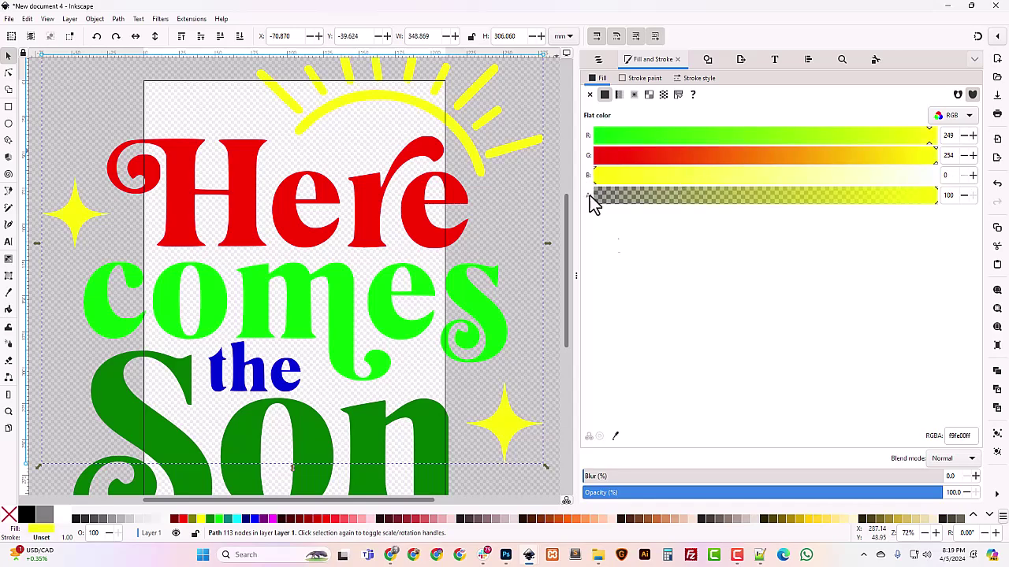
scroll(415, 364, down, 4)
scroll(422, 371, up, 3)
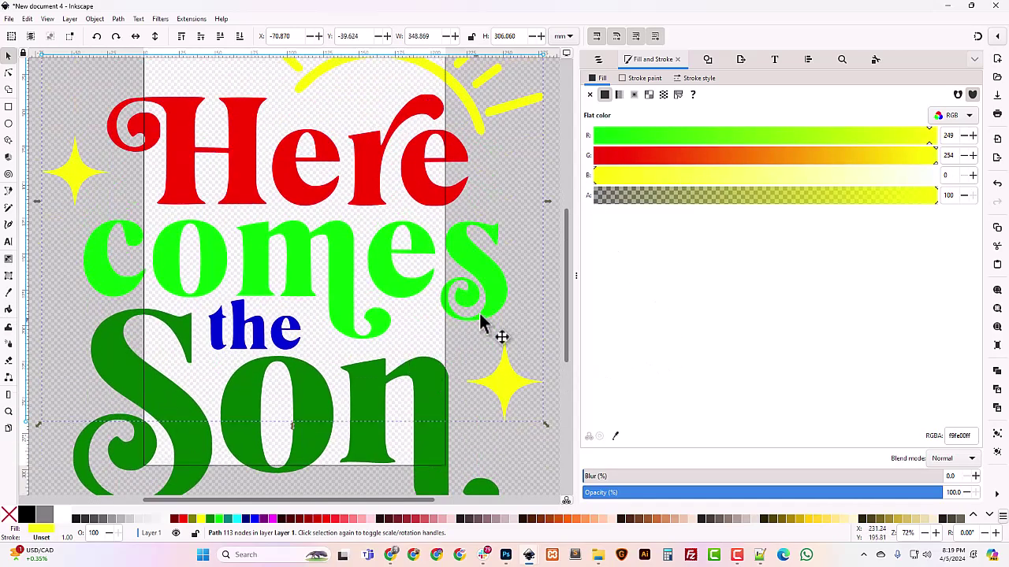
click(522, 277)
key(minus)
key(minus)
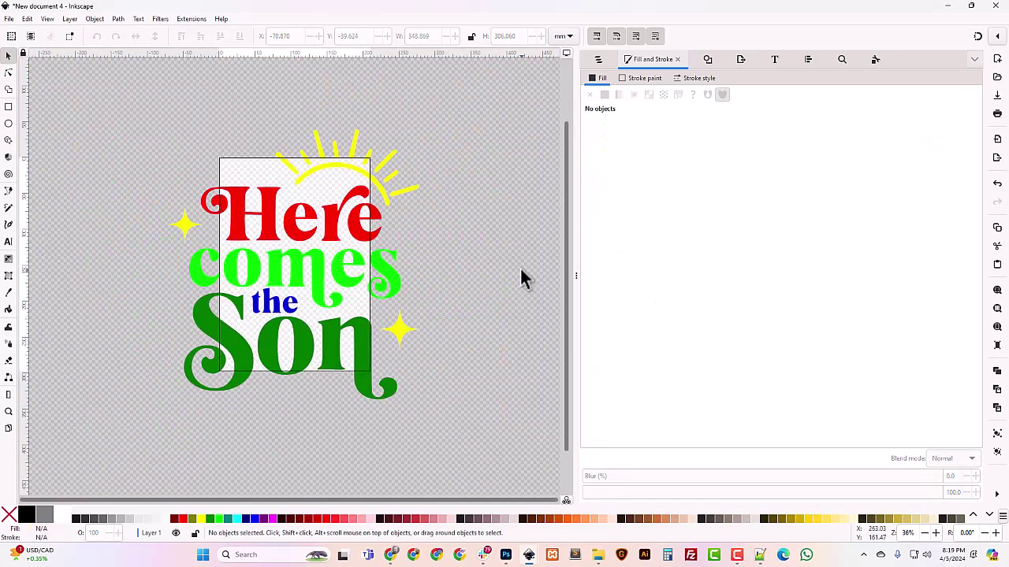
Step: Nudge the Son, comes and Here lettering slightly left into a tighter layout
click(304, 346)
drag(304, 345, 296, 359)
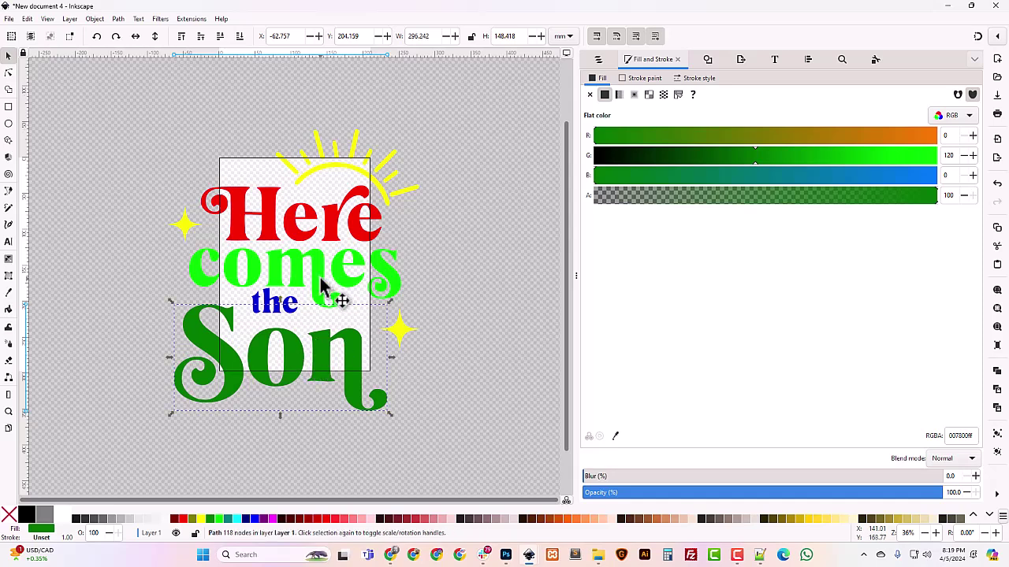
drag(318, 278, 280, 310)
drag(266, 217, 251, 212)
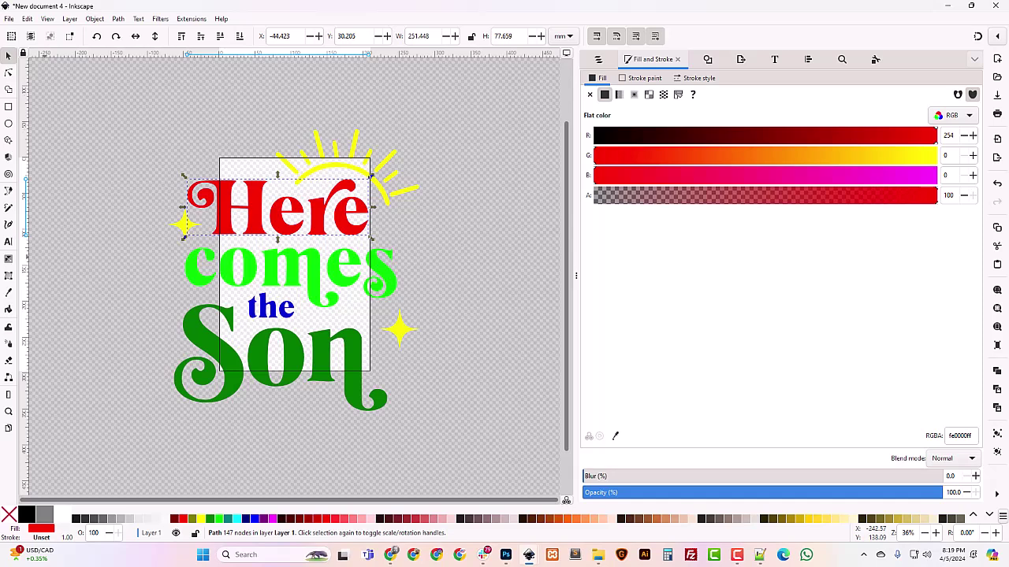
Step: Resize the page to fit the whole drawing with Ctrl+Shift+R
click(471, 266)
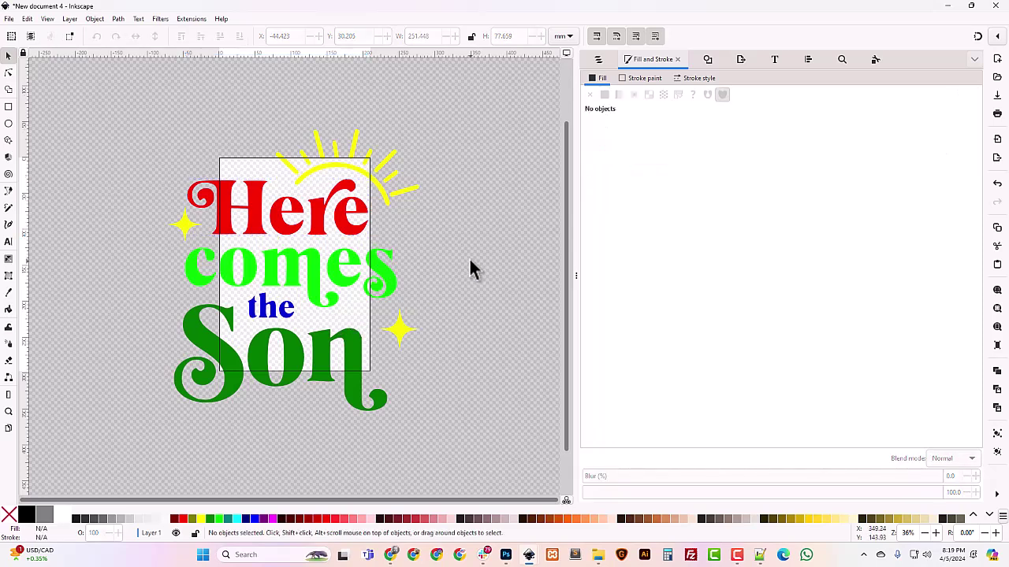
scroll(469, 257, up, 2)
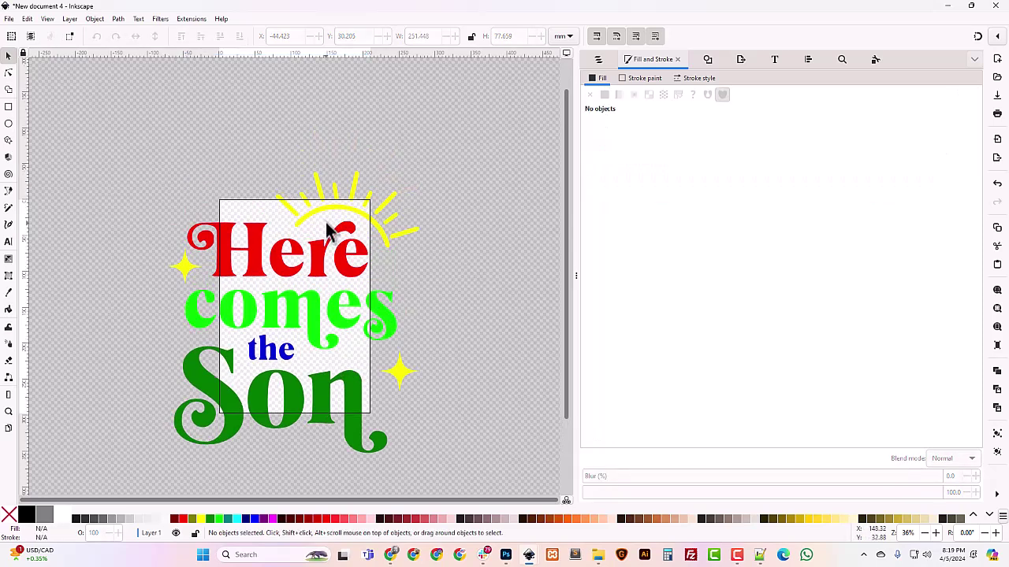
key(ctrl+shift+r)
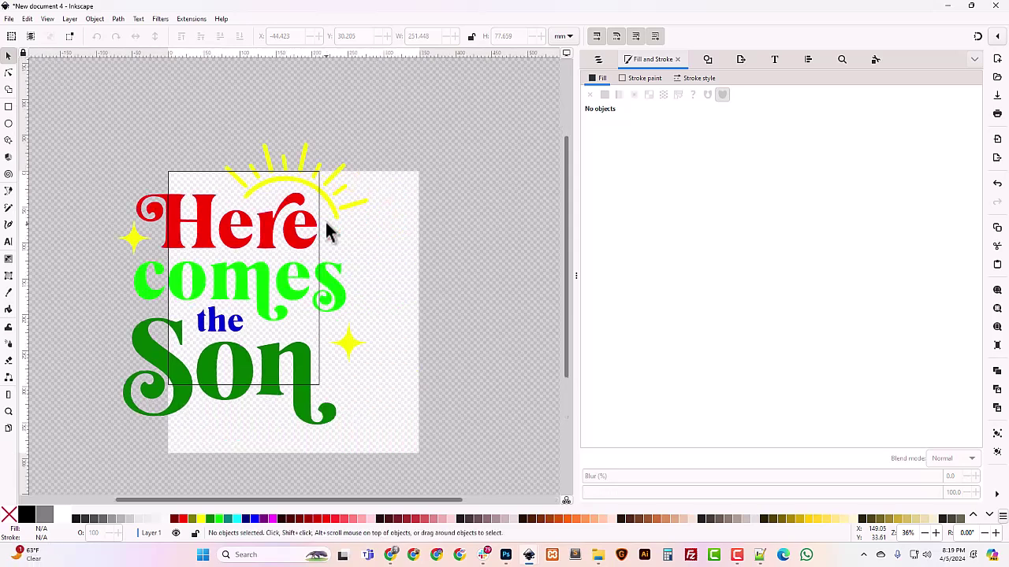